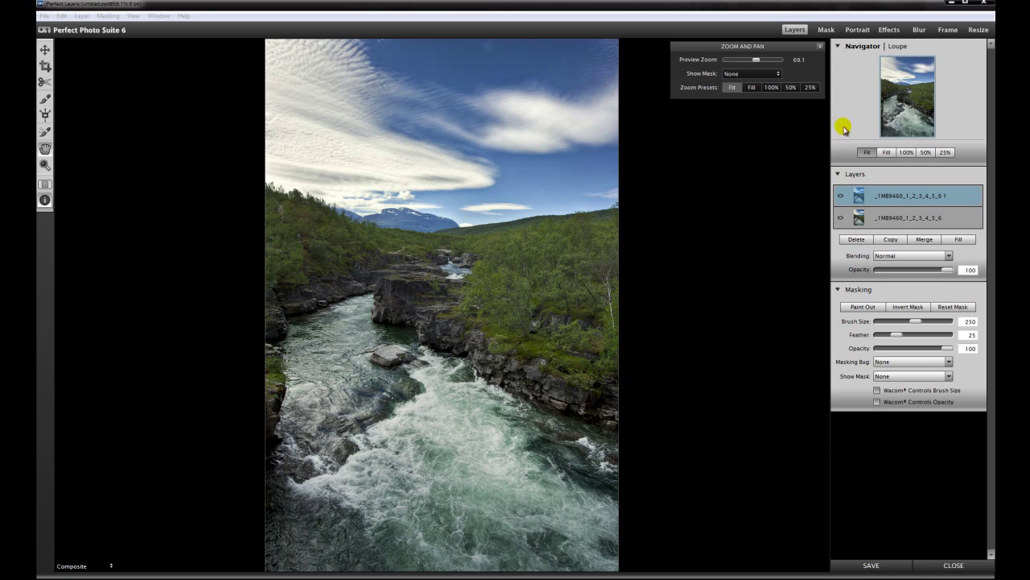
Step: Switch the river photo to Effects and apply the Red Filter black-and-white effect
click(890, 30)
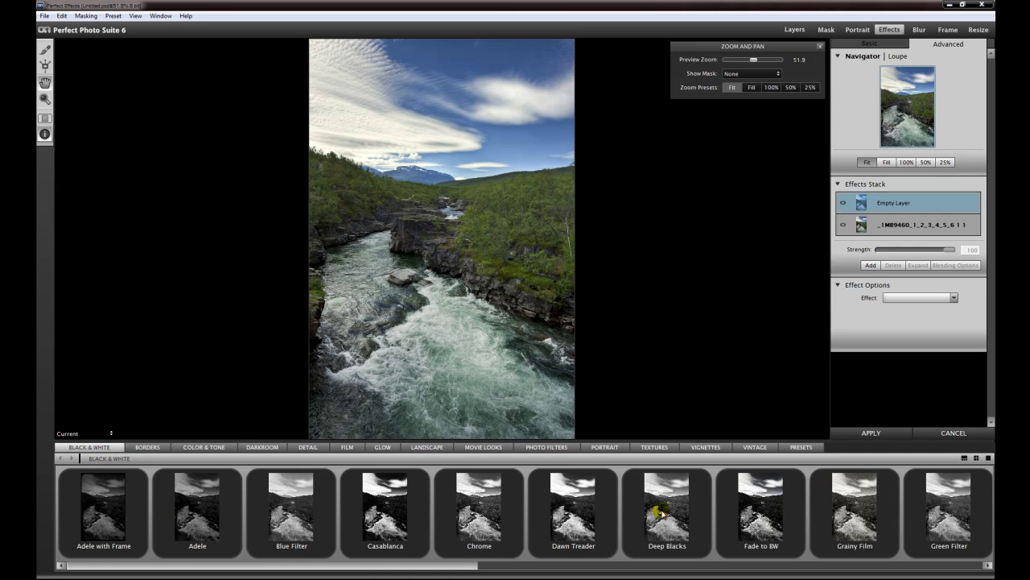
drag(470, 569, 860, 577)
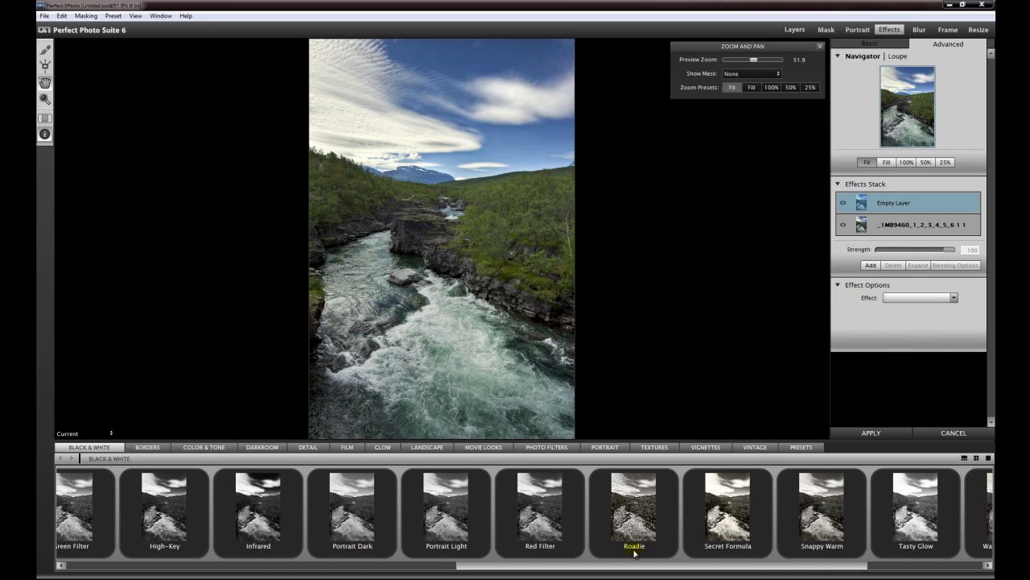
click(548, 518)
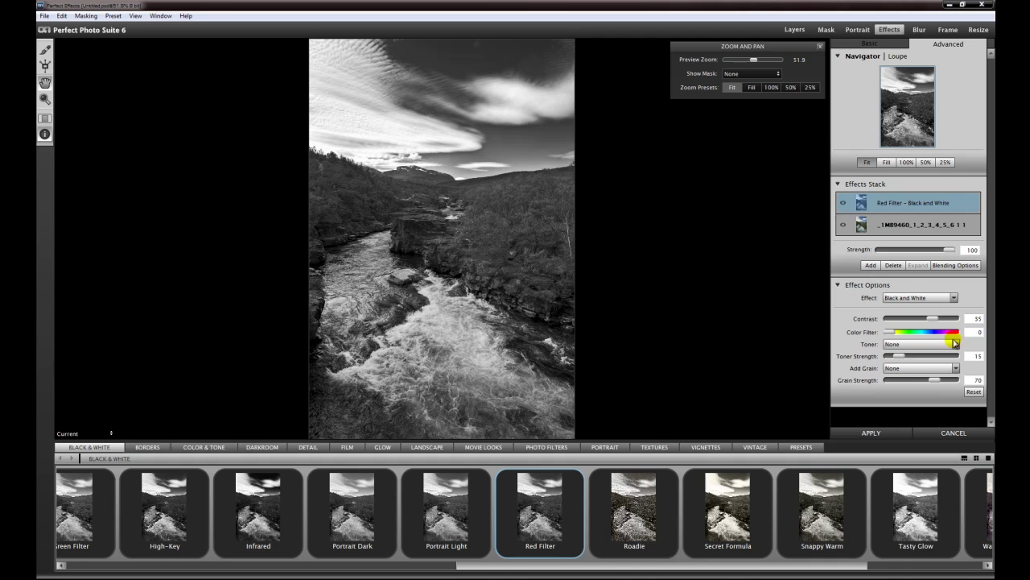
Step: Give the black-and-white effect a Sepia toner and reduce the toner strength for a subtle tint
click(892, 348)
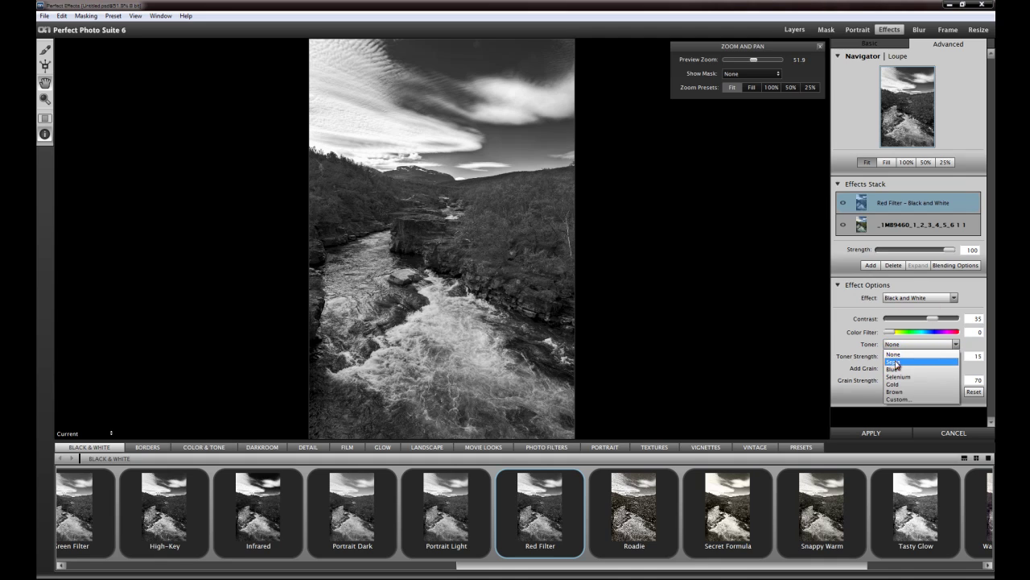
click(893, 351)
drag(899, 361, 894, 359)
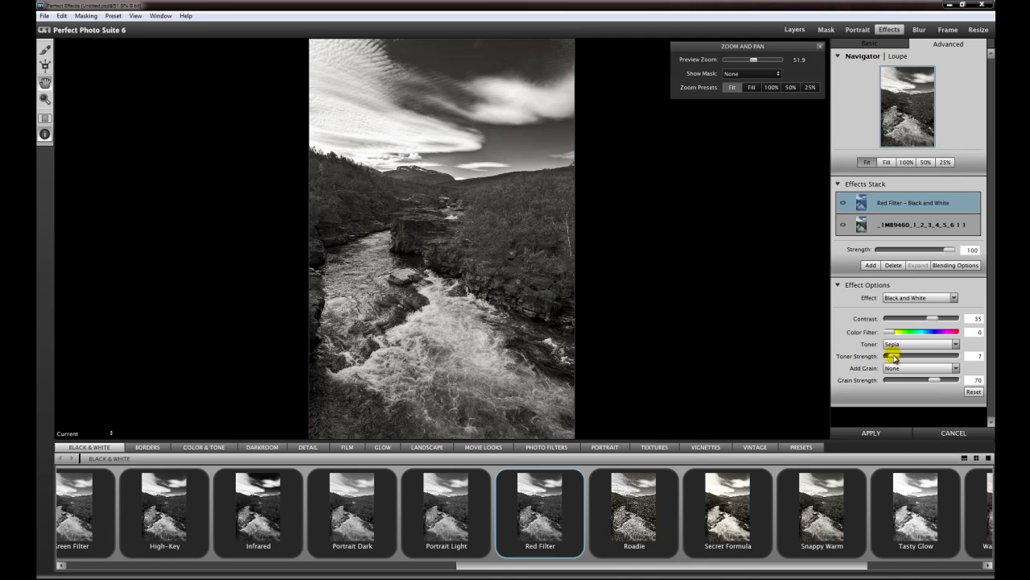
drag(894, 359, 897, 359)
Step: Add a new layer to the effects stack and apply the Ilford HP5 400 film effect to it
click(870, 267)
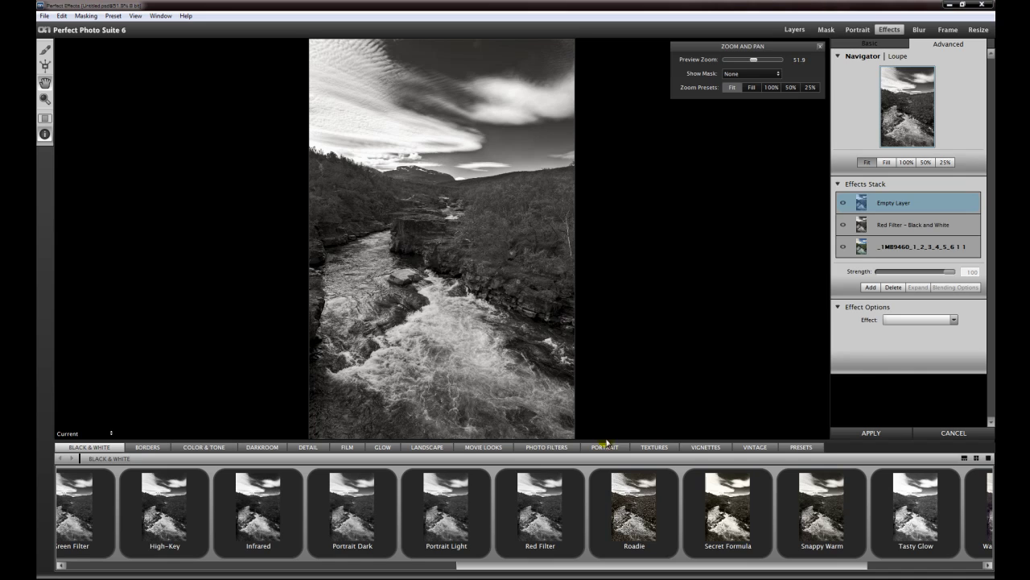
click(347, 449)
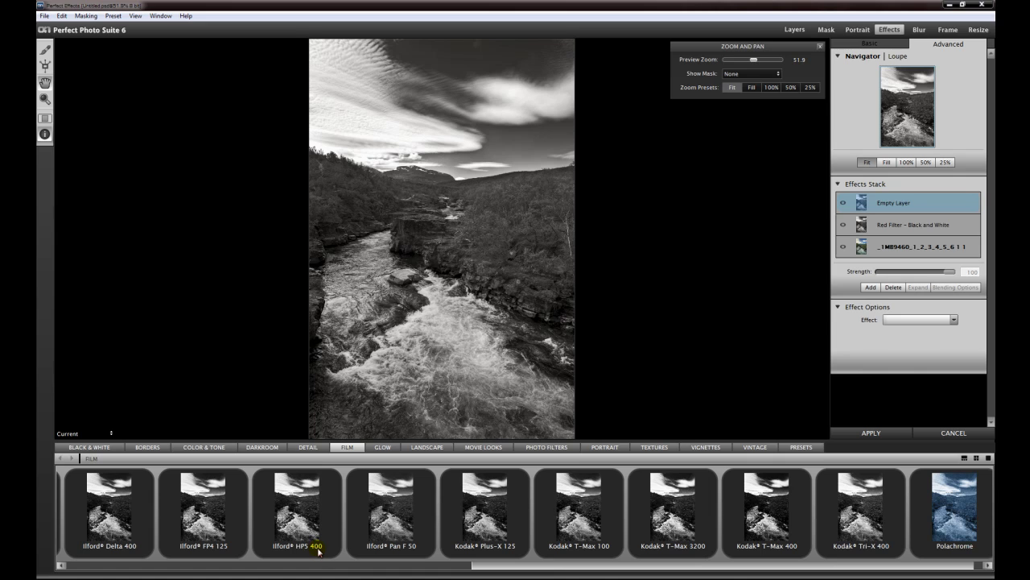
click(330, 523)
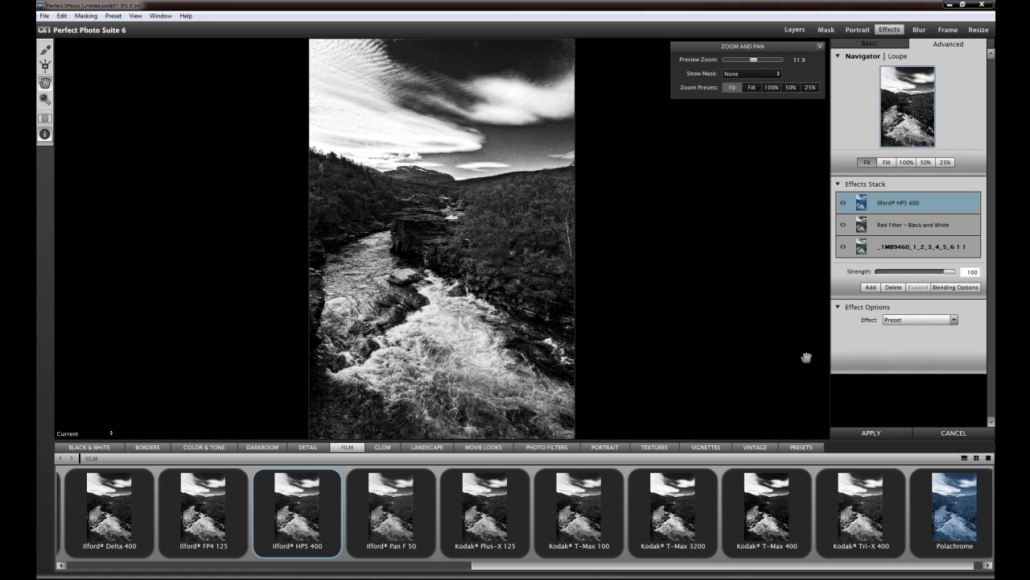
Step: Add another layer above the film effect and set its effect type to Sharpening
click(870, 288)
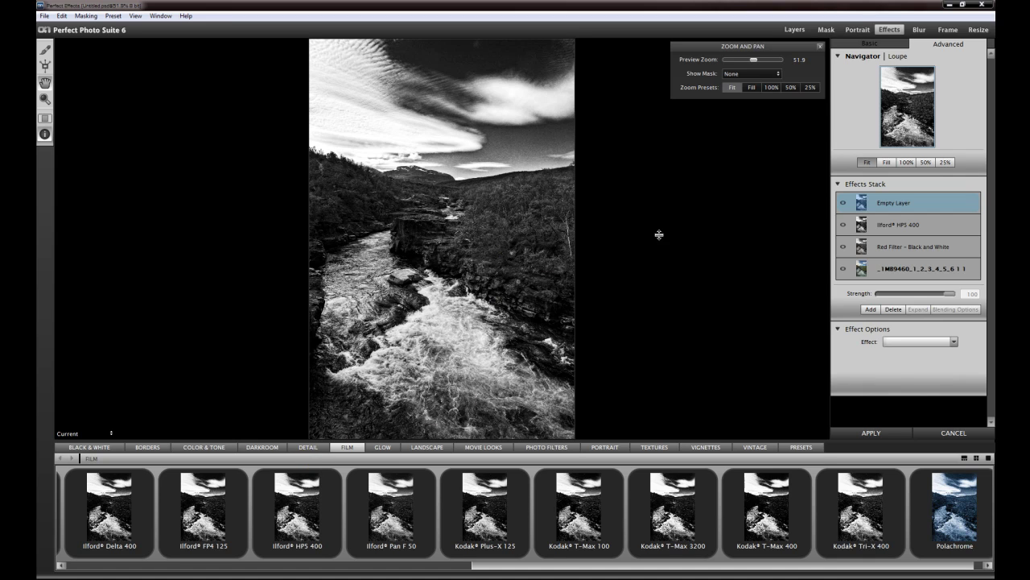
click(771, 88)
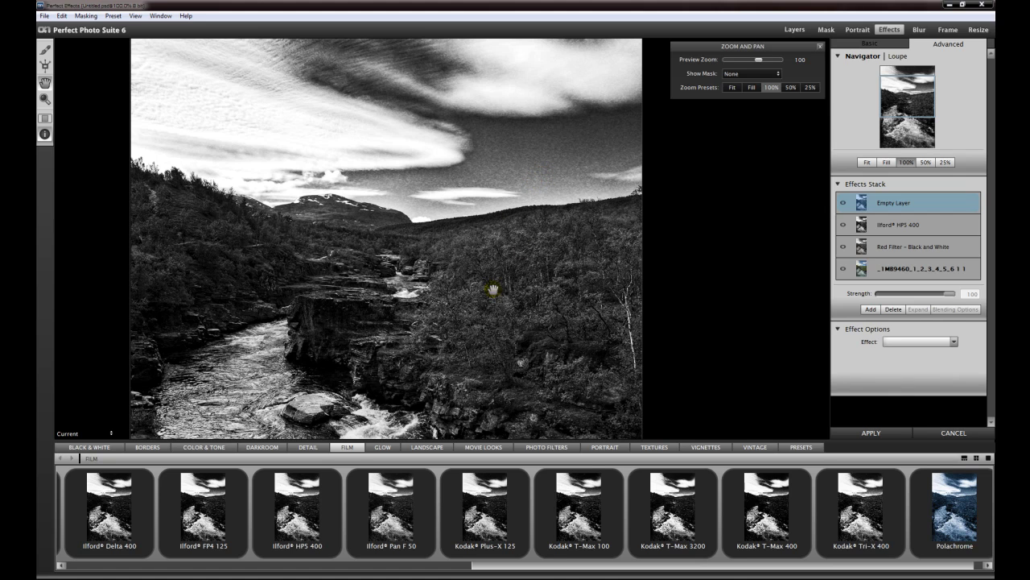
drag(455, 350, 449, 322)
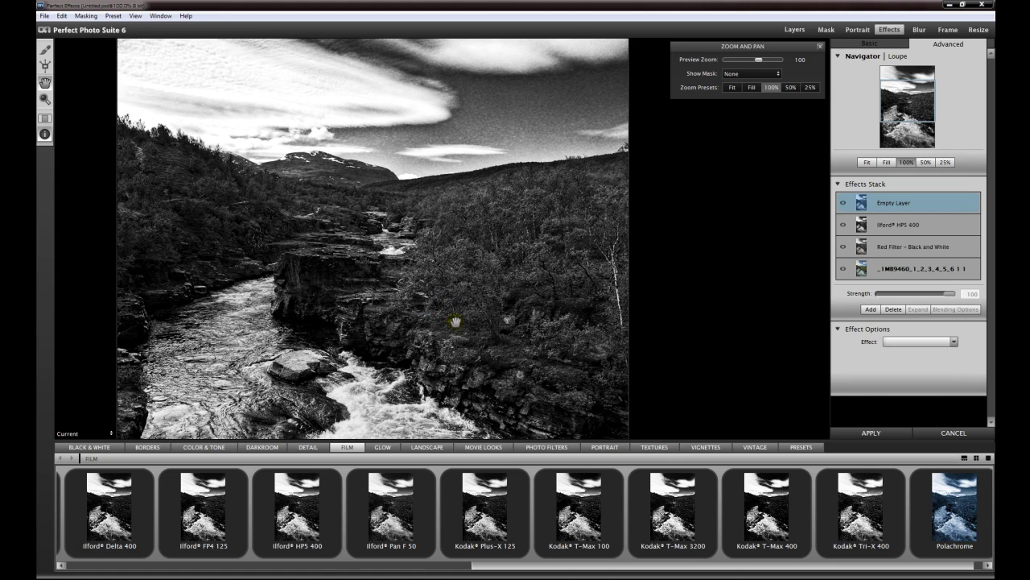
click(308, 448)
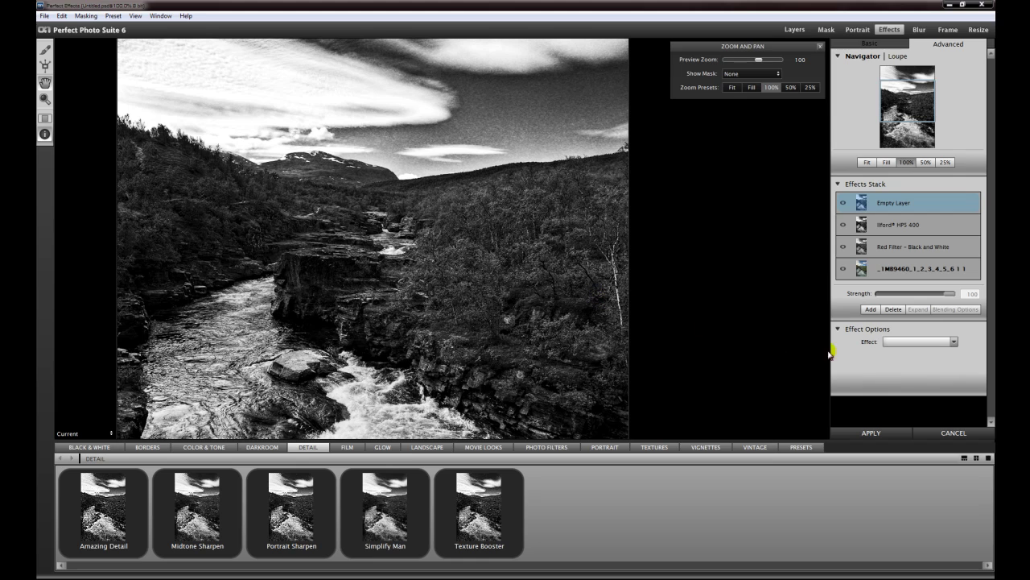
click(954, 344)
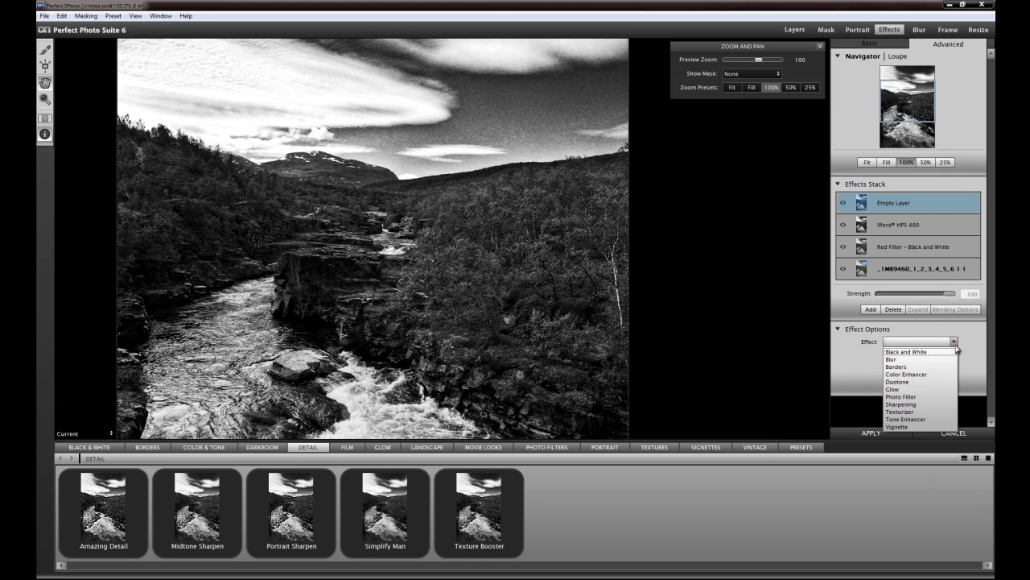
click(914, 404)
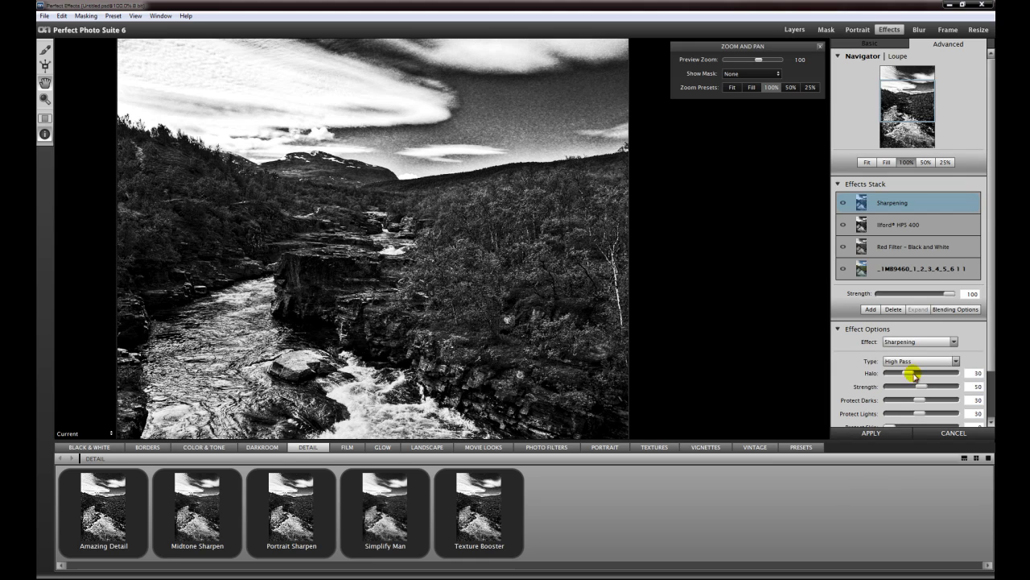
Step: Set the High Pass sharpening's halo to 16 and strength to 29, comparing the photo with and without the effect
drag(908, 376, 901, 374)
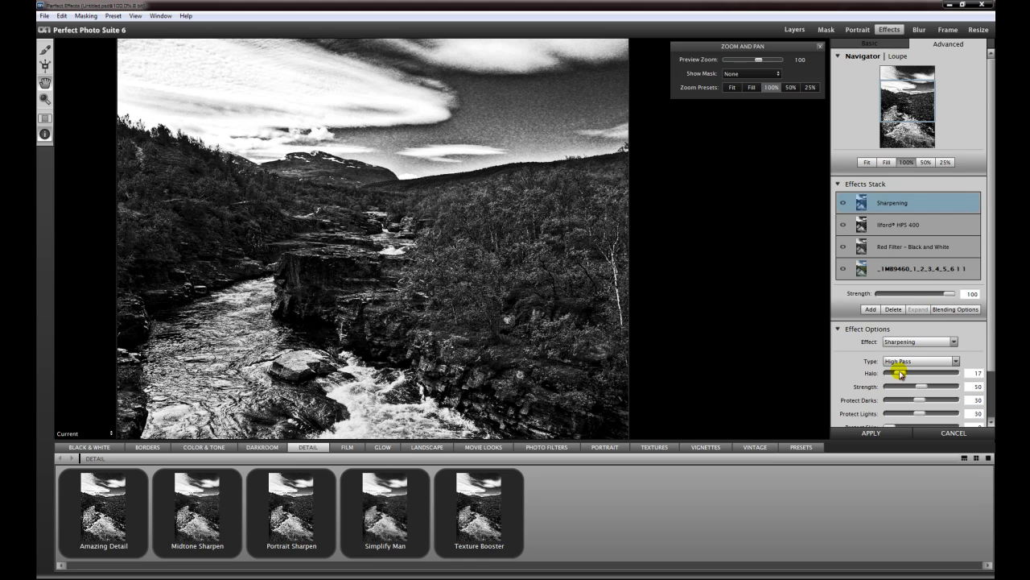
click(844, 204)
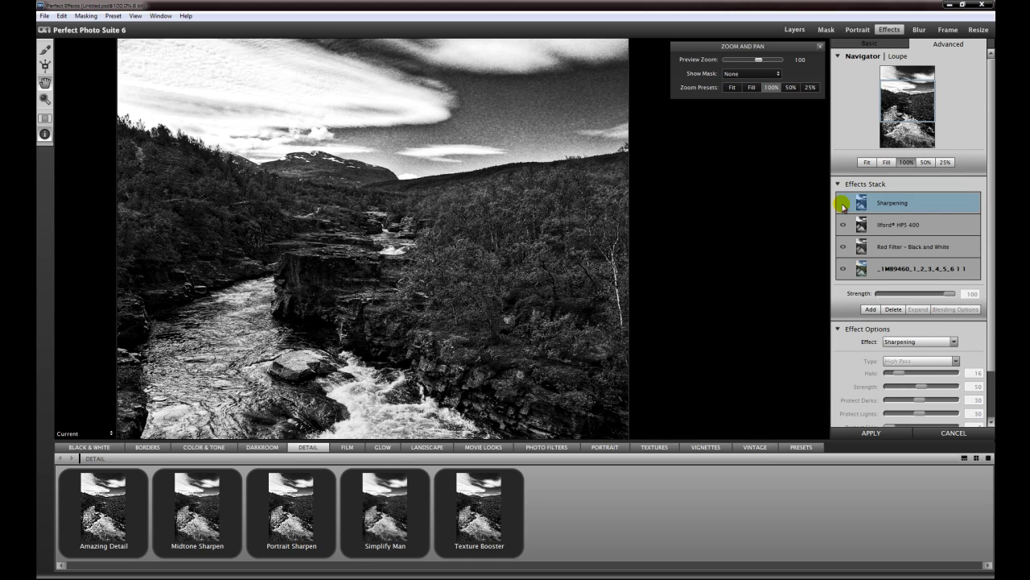
click(843, 204)
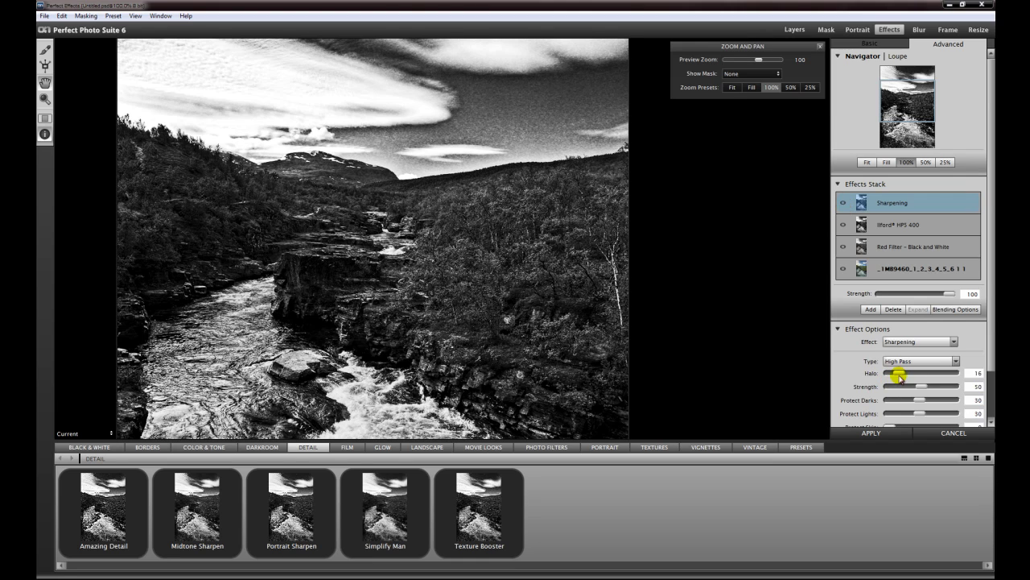
drag(923, 389, 916, 389)
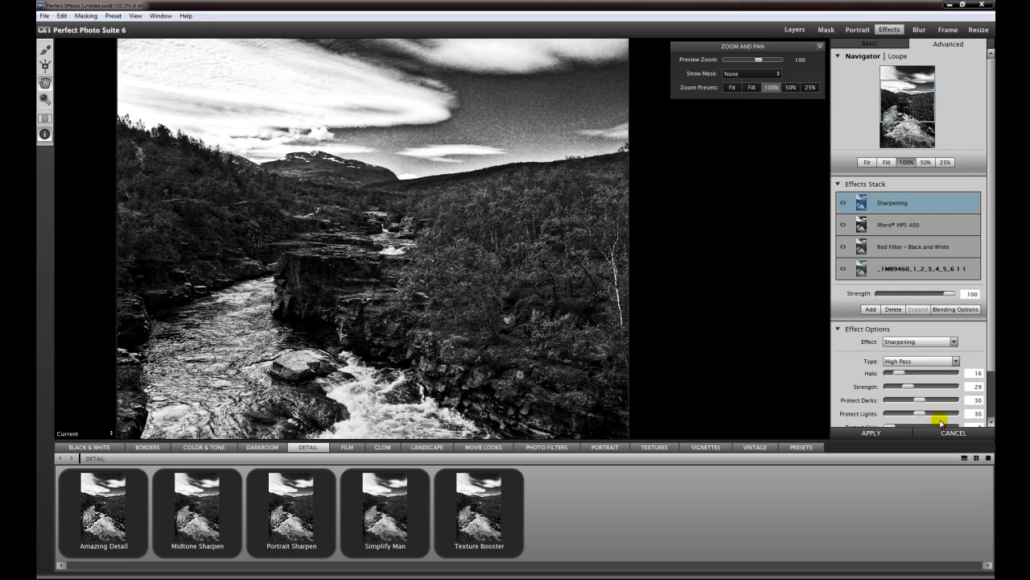
Step: Set the sharpening's Protect Darks to 35 and Protect Lights to 45, comparing the photo with and without the effect
drag(923, 414, 934, 415)
scroll(983, 368, down, 2)
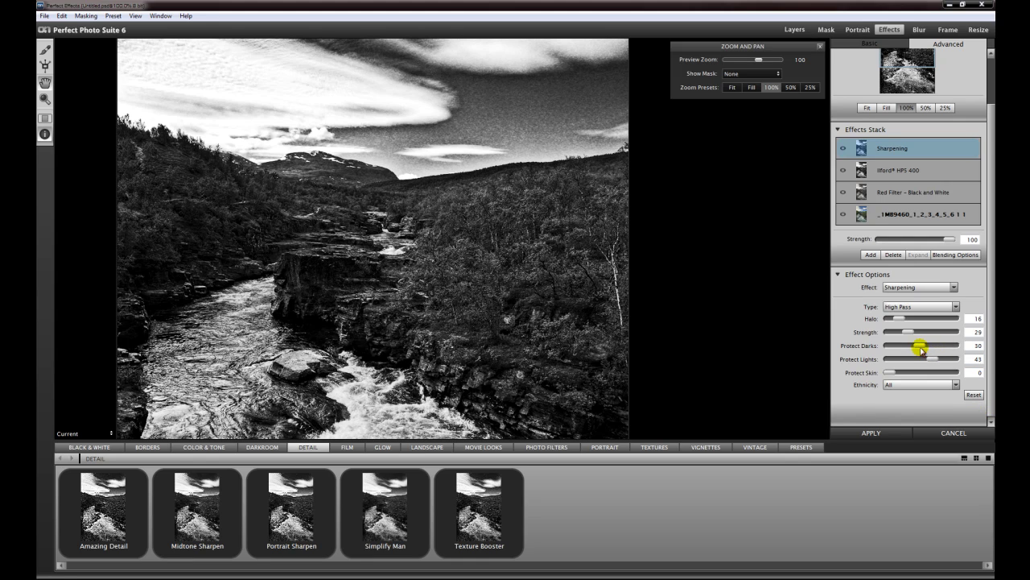
drag(920, 347, 925, 345)
drag(934, 361, 936, 360)
click(843, 149)
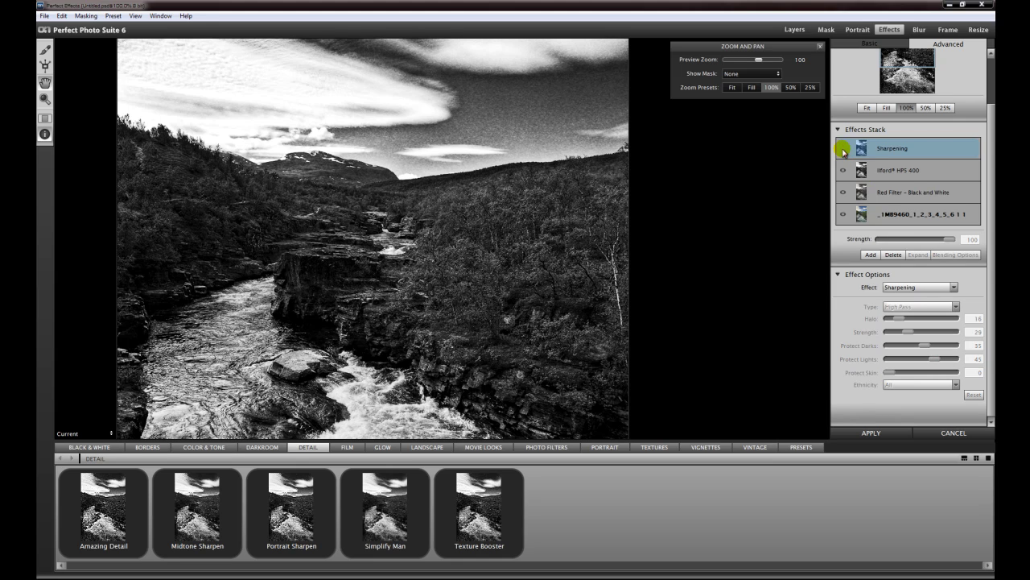
click(842, 149)
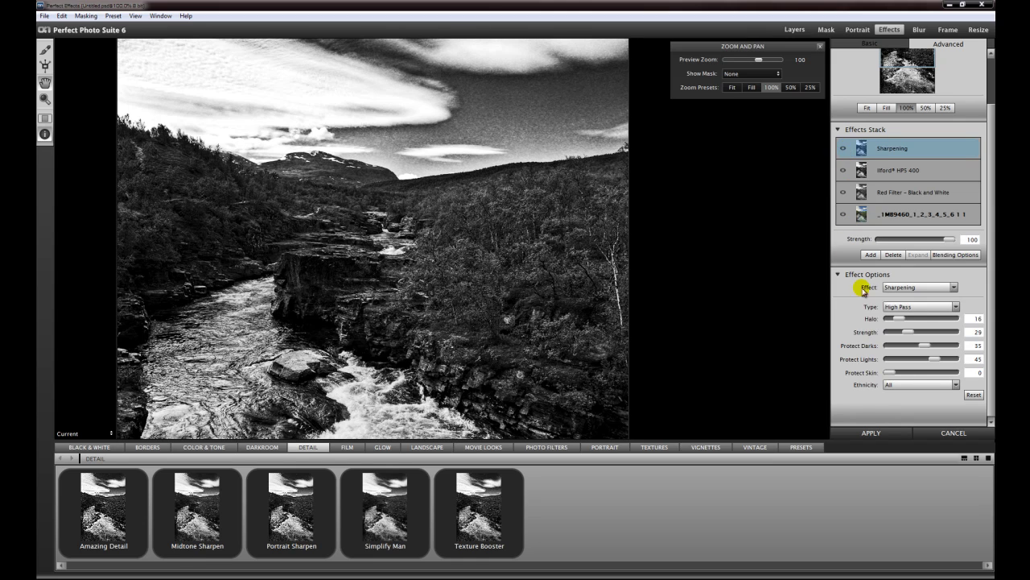
Step: Lower the sharpening halo to 13 and compare the photo with and without the sharpening layer
drag(898, 318, 885, 321)
click(843, 148)
click(843, 150)
mouse_move(444, 131)
mouse_down()
mouse_move(421, 350)
mouse_move(440, 236)
mouse_move(430, 131)
mouse_up()
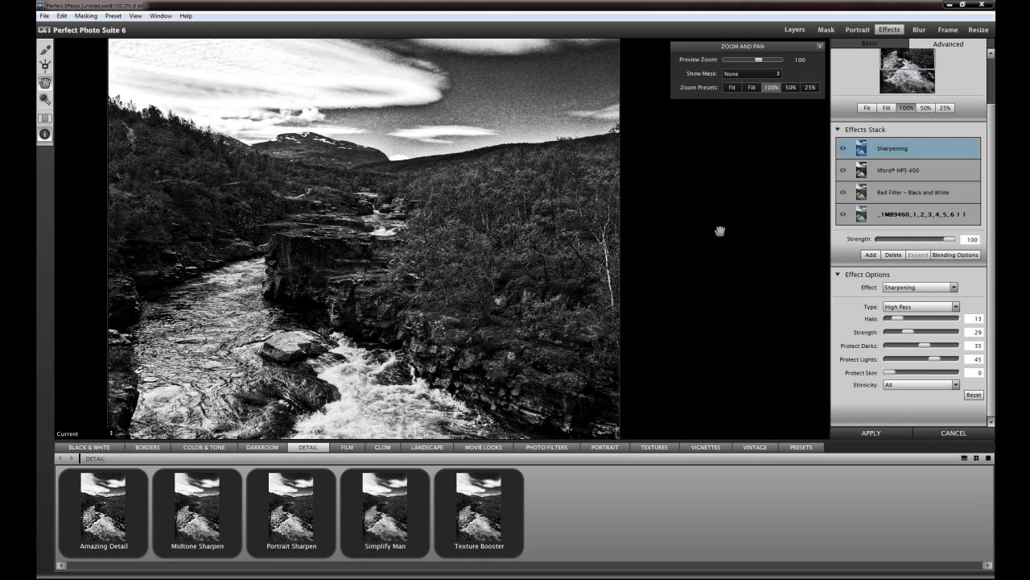
click(519, 235)
drag(750, 255, 320, 159)
Step: Add a new layer above the sharpening in the effects stack and set its effect type to Vignette
click(710, 447)
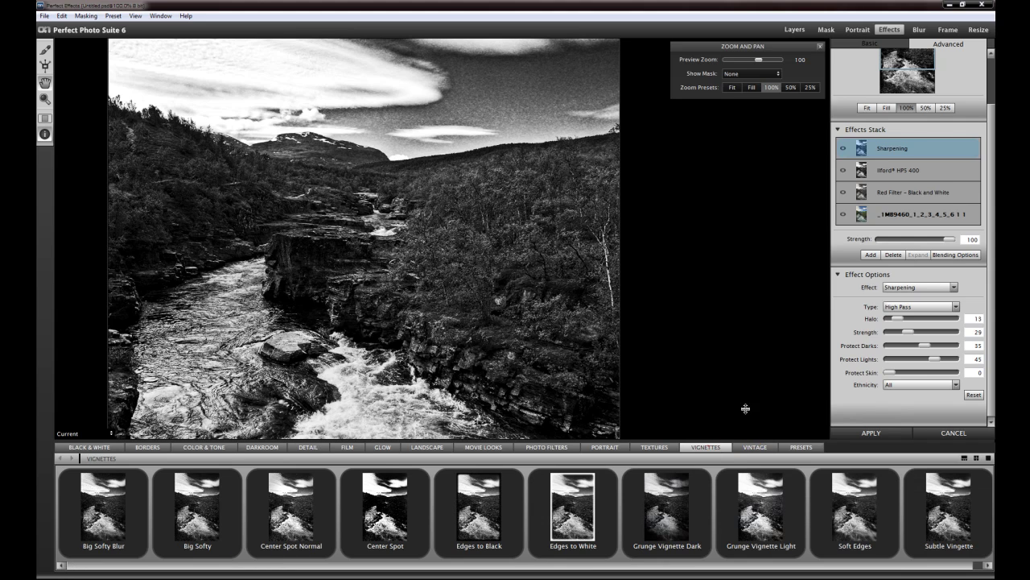
click(732, 89)
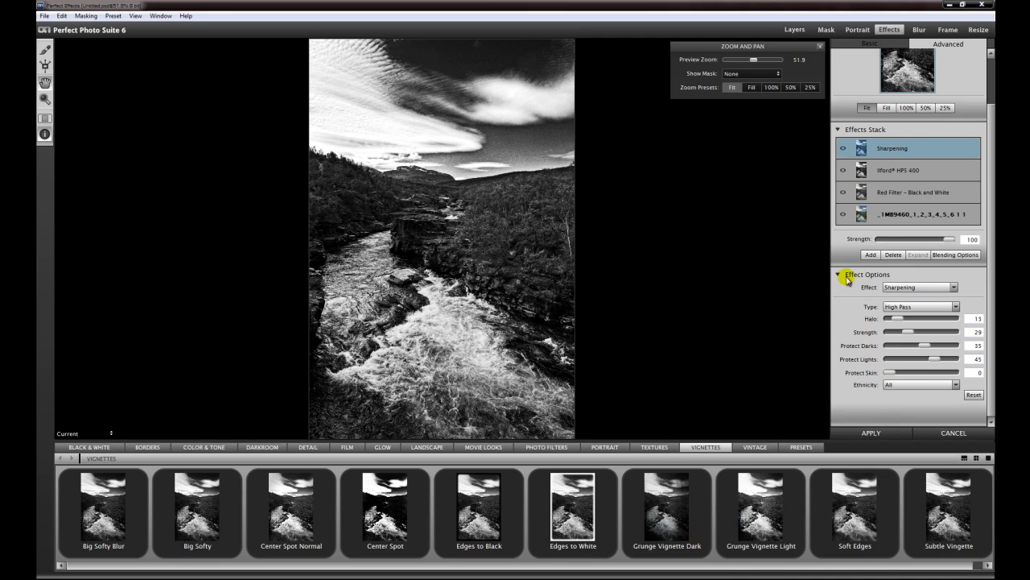
click(870, 255)
click(910, 202)
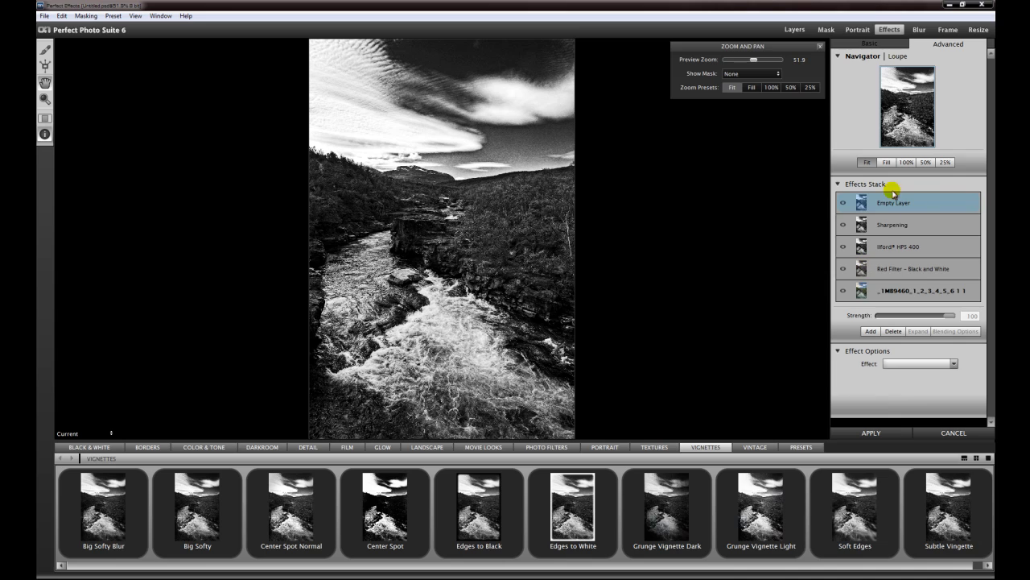
click(590, 470)
scroll(585, 568, down, 1)
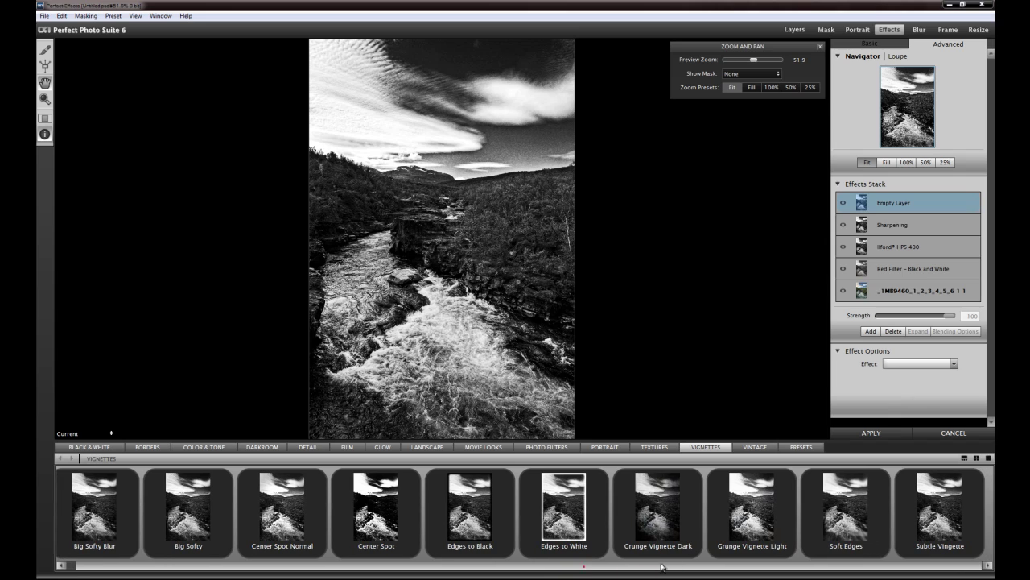
click(953, 363)
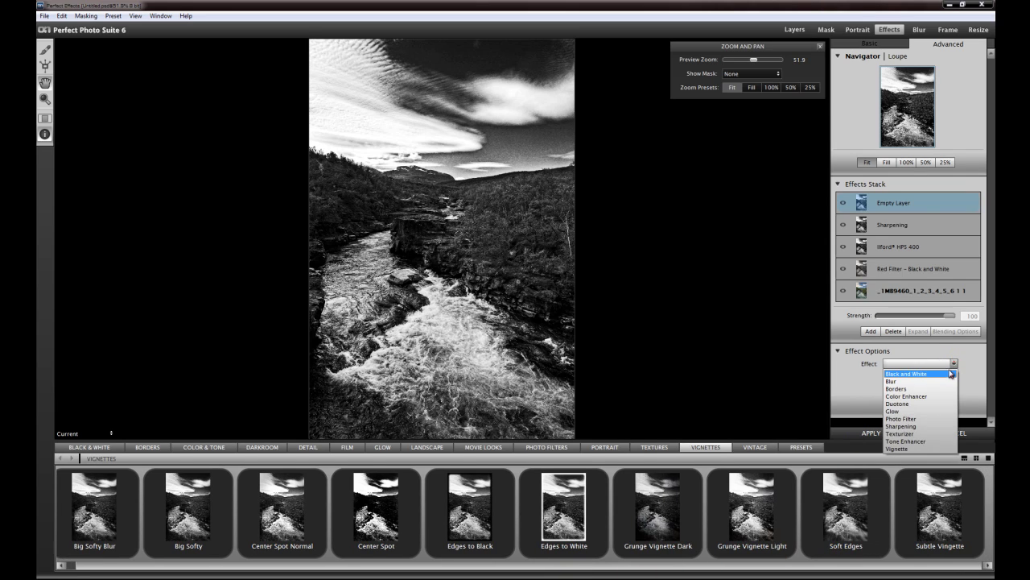
click(900, 449)
Step: Enlarge the preview by hiding the effect thumbnails, and set the vignette's feather to 100, midpoint to 40 and brightness to -86
click(989, 458)
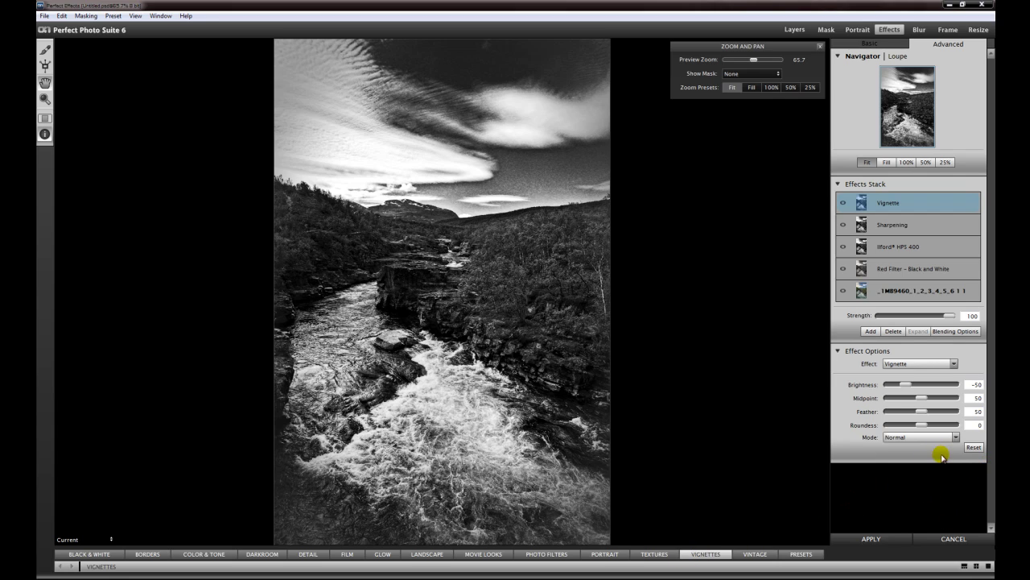
drag(905, 384, 888, 386)
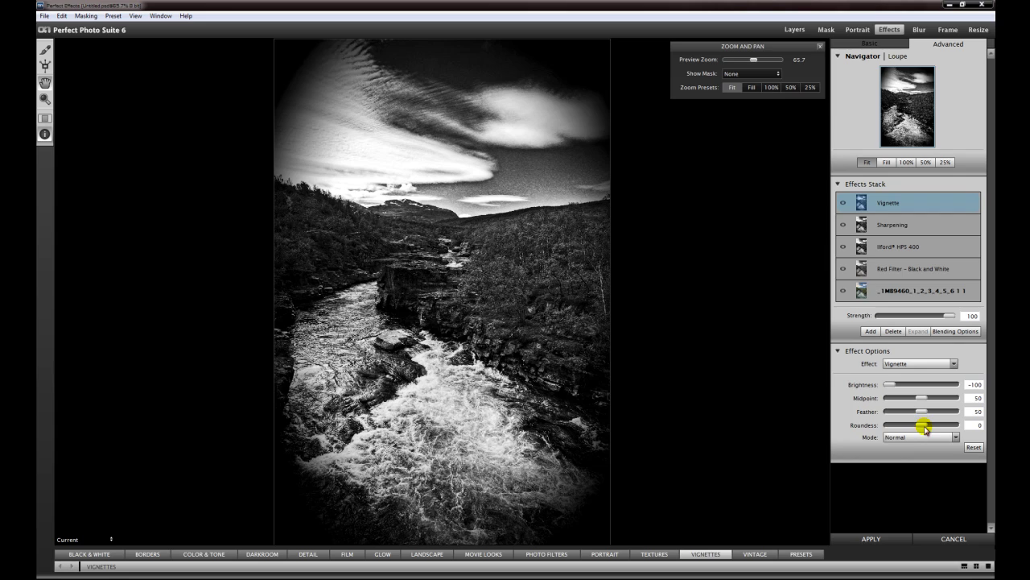
drag(923, 414, 959, 412)
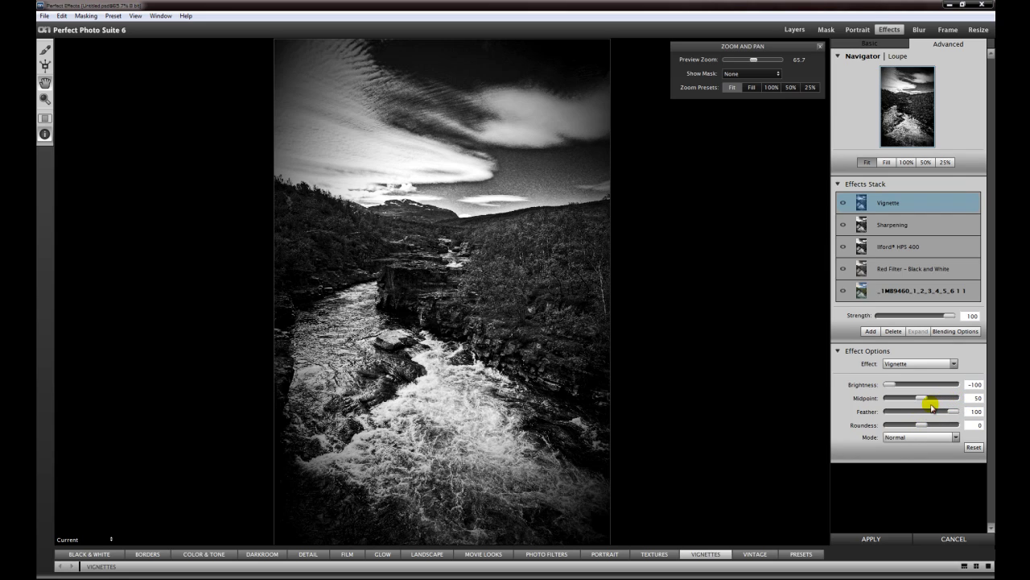
drag(923, 395, 917, 402)
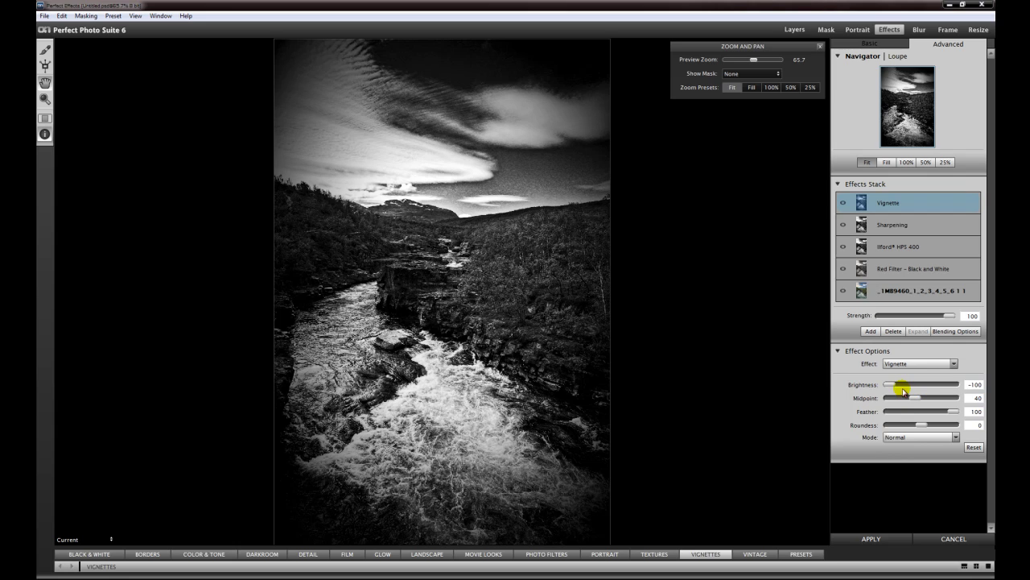
drag(888, 385, 893, 387)
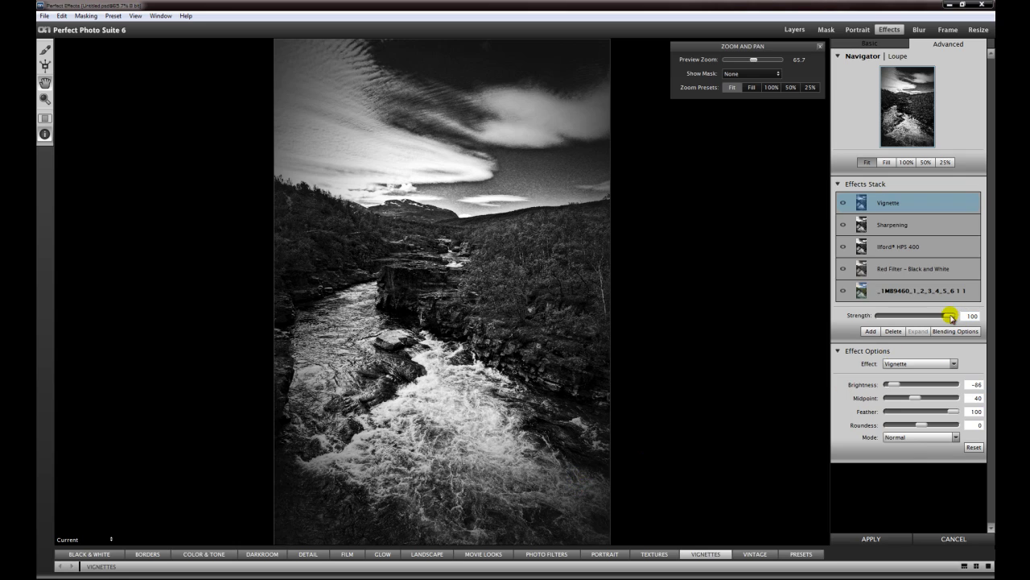
Step: Soften the vignette by reducing its layer strength, and set its brightness to -92
drag(951, 318, 945, 317)
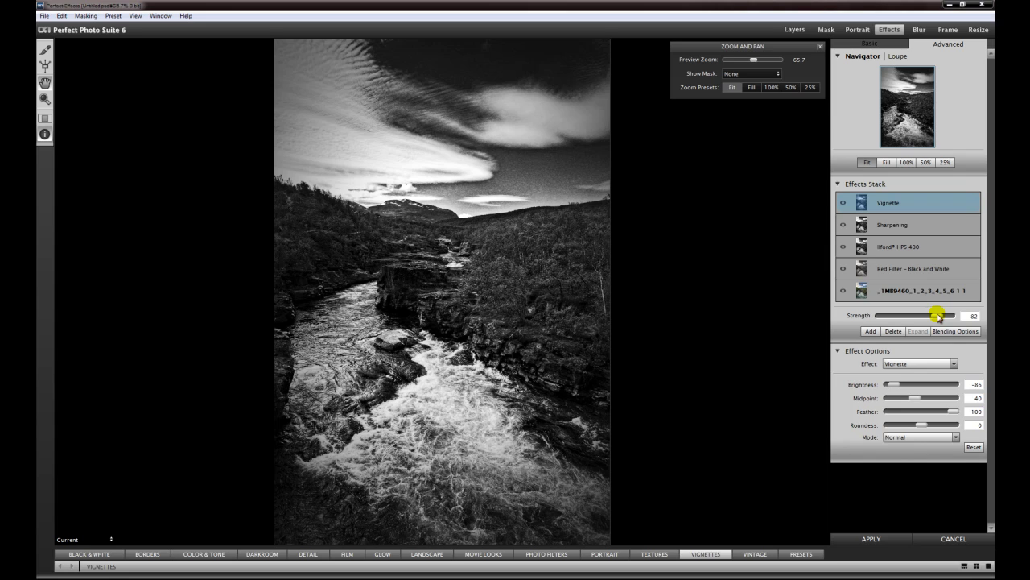
drag(936, 316, 934, 316)
drag(893, 386, 902, 384)
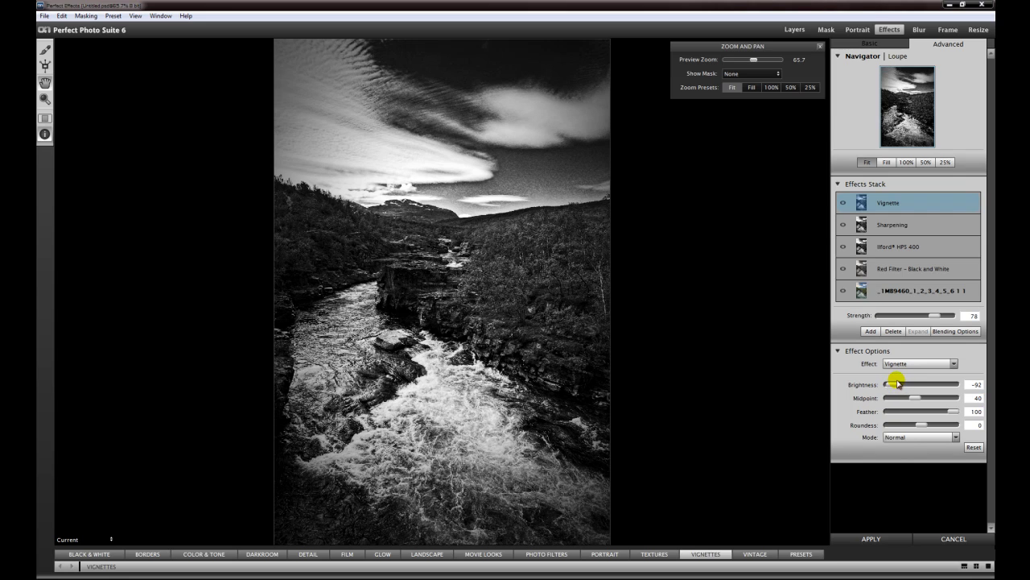
drag(935, 316, 914, 319)
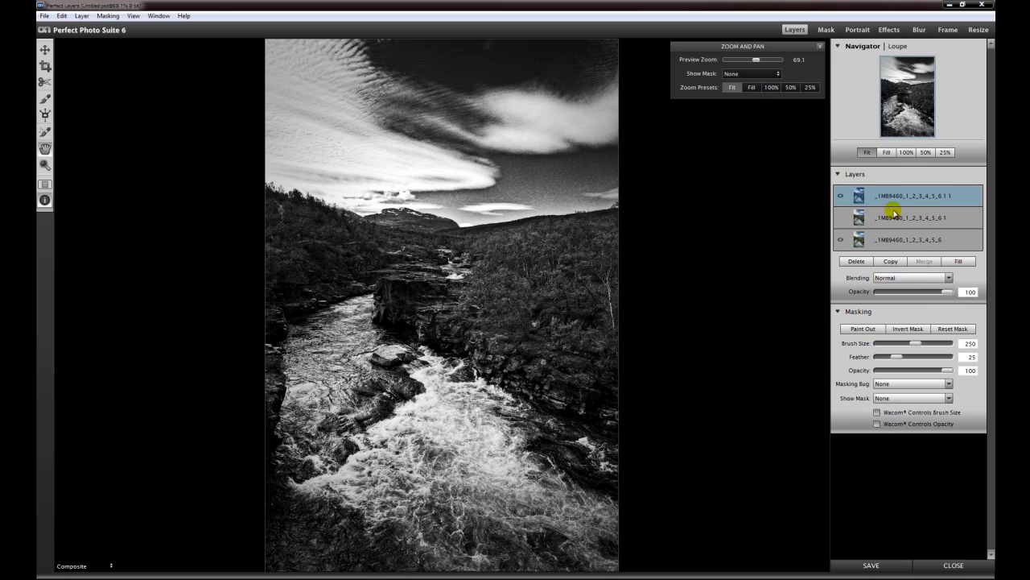
Step: Hide the middle colour layer and lower the top black-and-white layer's opacity to 86
click(841, 219)
drag(949, 294, 933, 293)
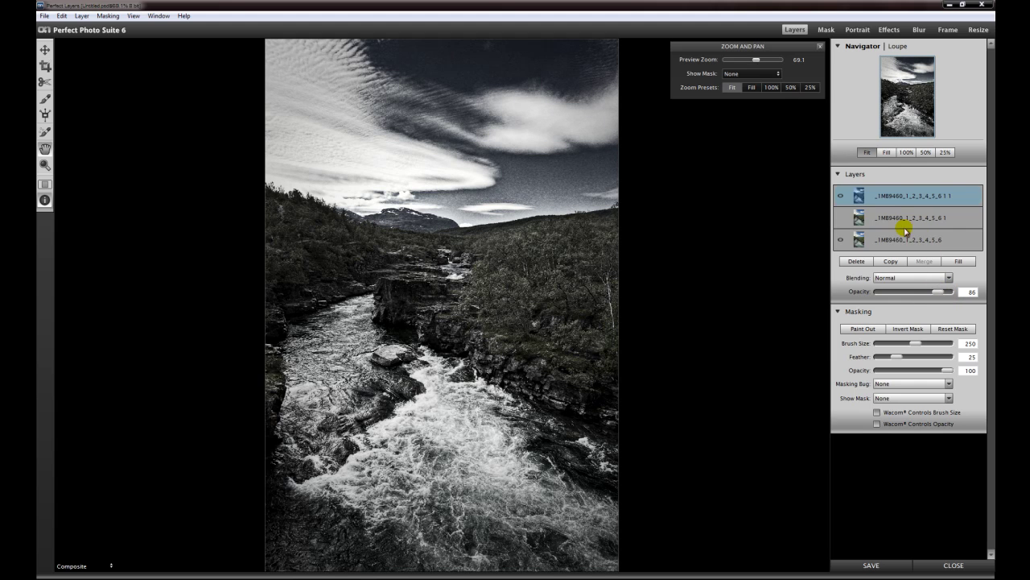
Step: With the top layer hidden, apply the Yellow Filter black-and-white effect to the middle layer and delete the leftover colour copy beneath the result
click(875, 219)
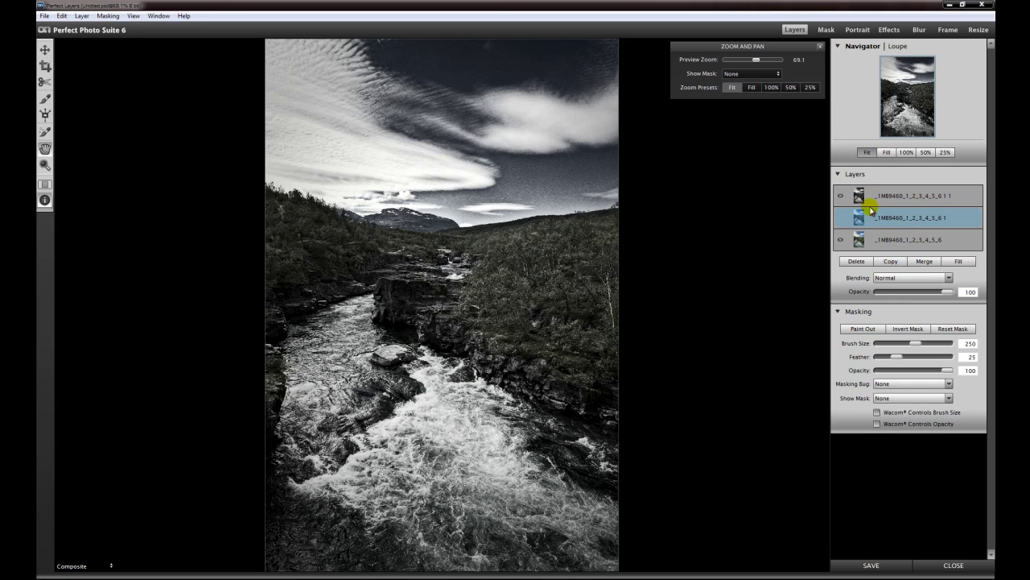
click(840, 195)
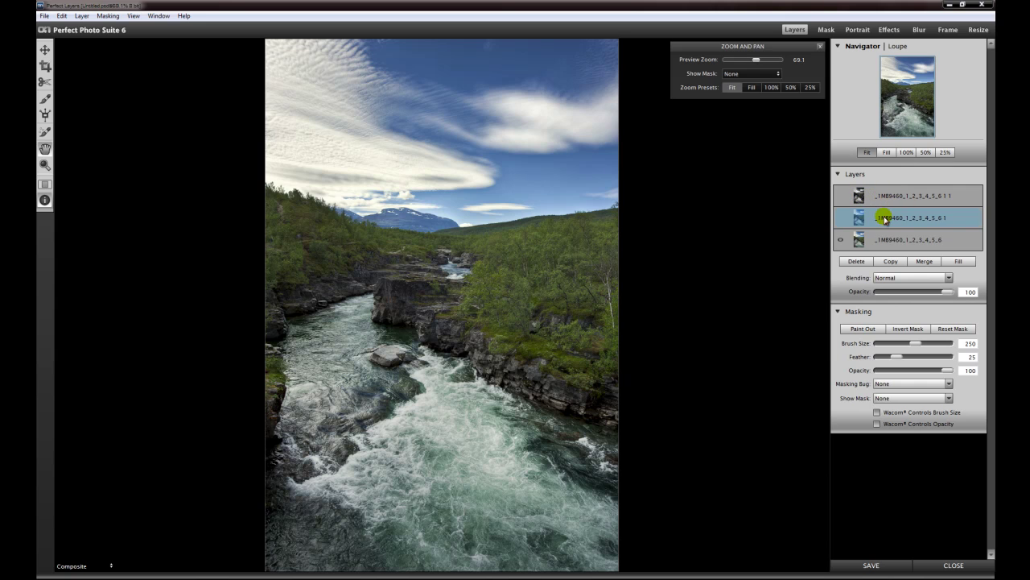
click(842, 218)
click(889, 30)
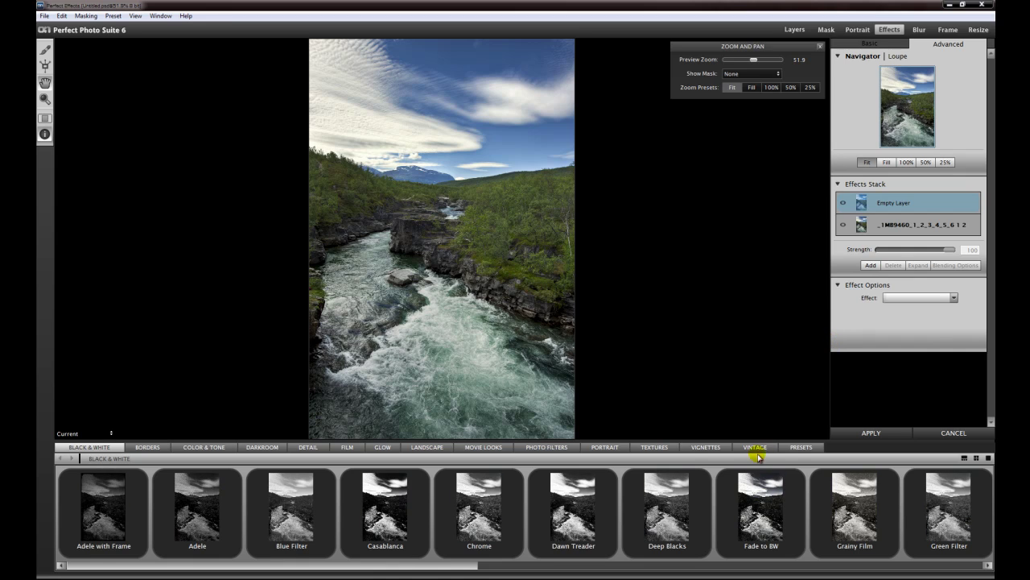
drag(465, 566, 983, 573)
click(947, 527)
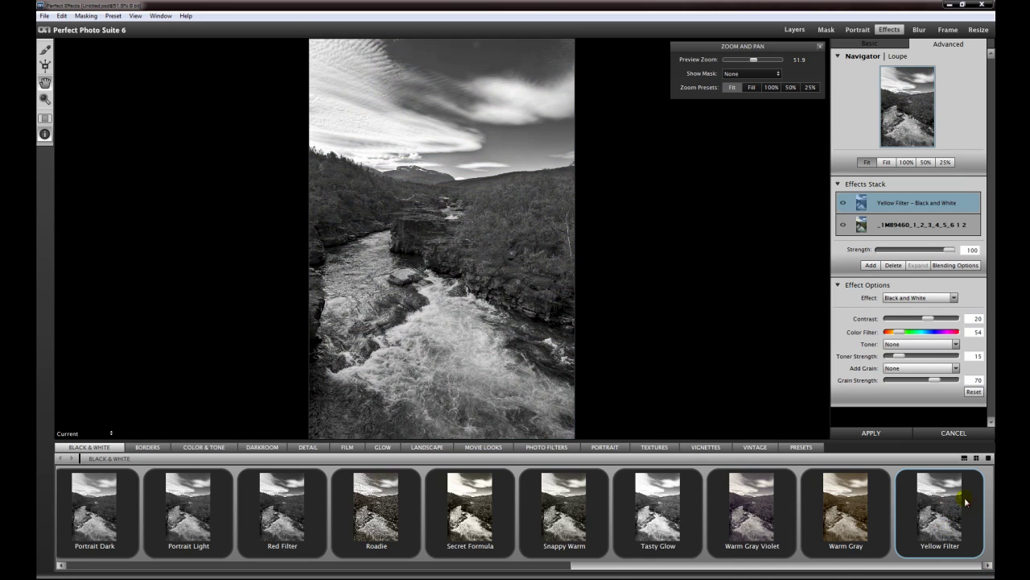
click(871, 433)
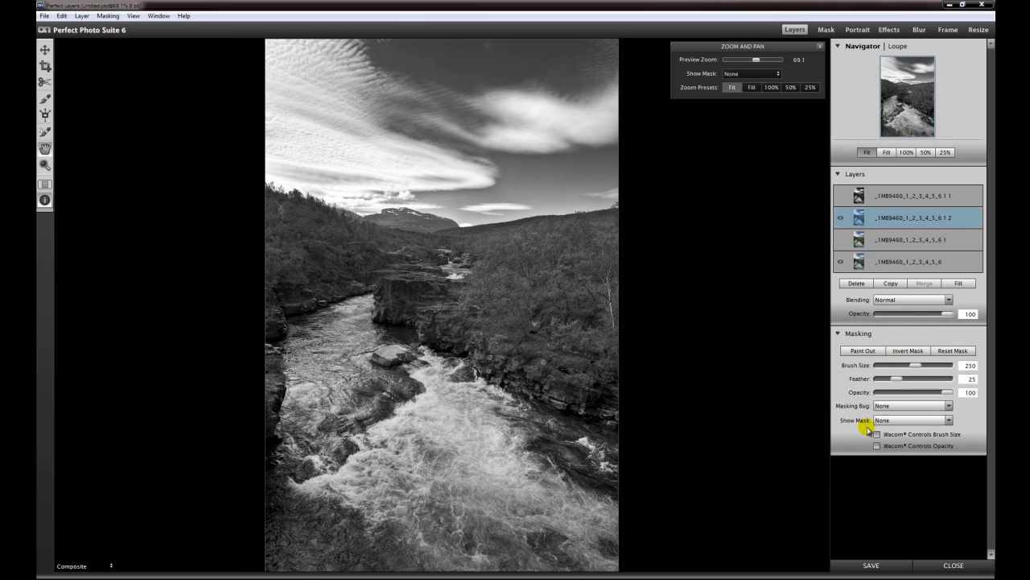
click(858, 283)
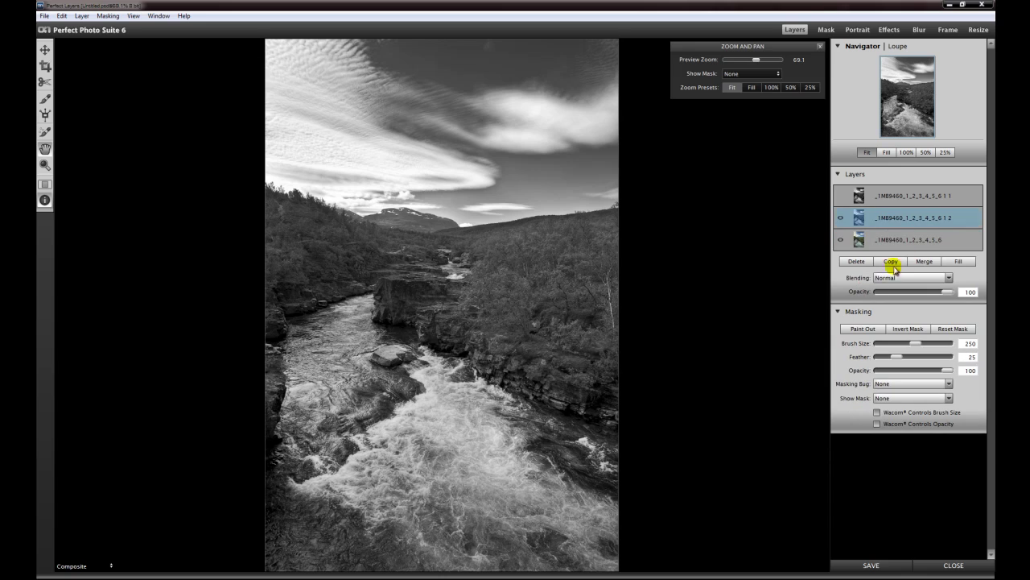
Step: Show the top layer again, setting the Yellow Filter layer's opacity to 86 and the top layer's opacity to 70
click(843, 197)
drag(948, 295, 941, 294)
click(882, 204)
click(841, 197)
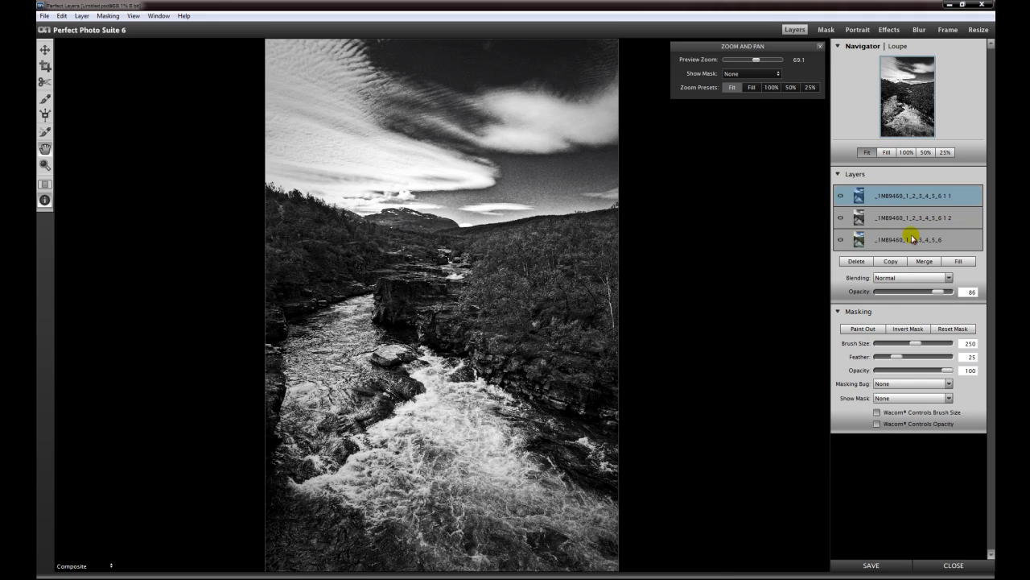
drag(939, 294, 935, 295)
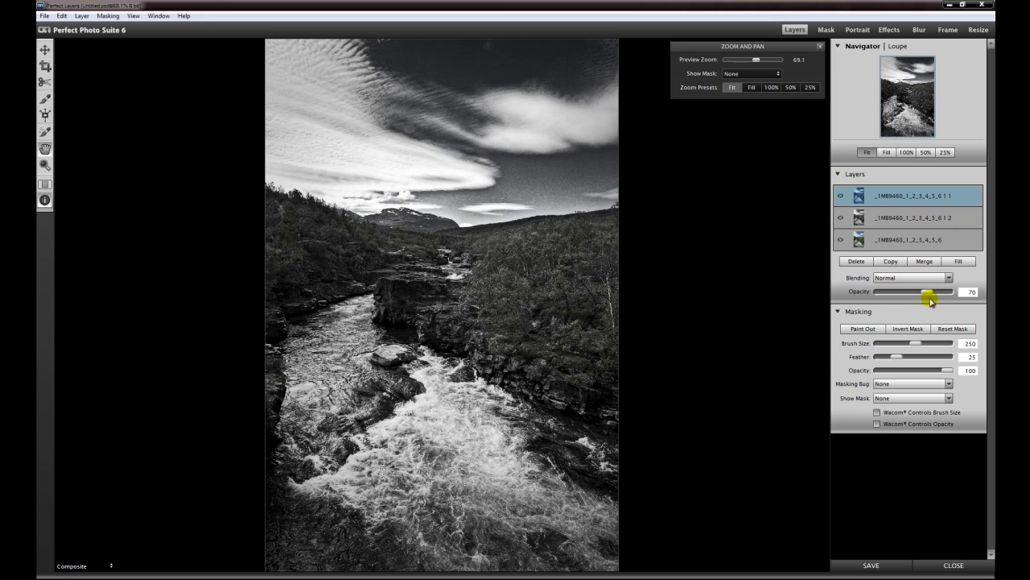
Step: Paint out the top layer over the dark rocks along both riverbanks, using a masking brush of size 50 and opacity 40
click(898, 198)
click(565, 235)
click(45, 99)
mouse_move(763, 64)
mouse_down()
mouse_move(753, 63)
mouse_move(757, 85)
mouse_up()
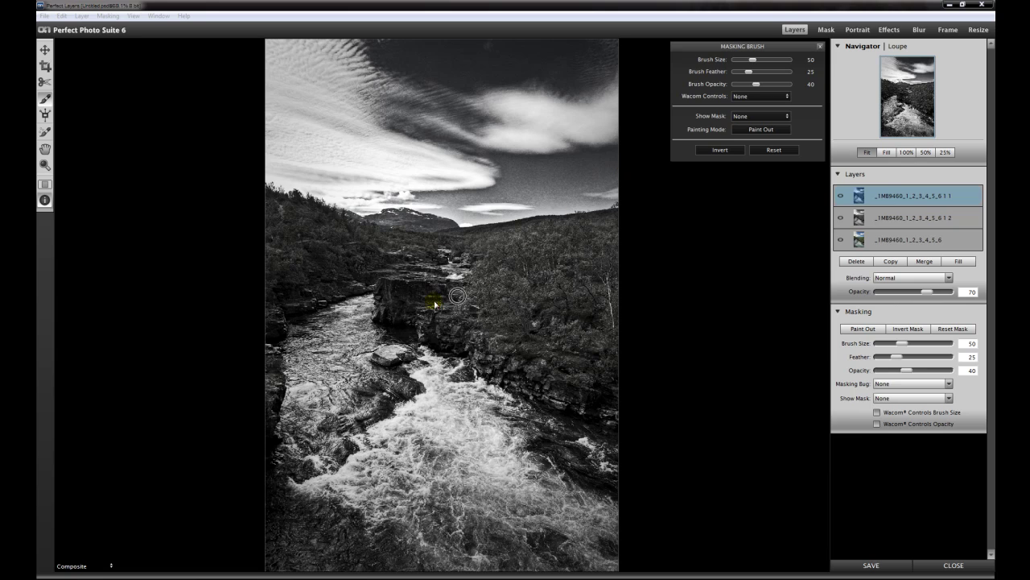
click(386, 326)
mouse_move(389, 326)
mouse_down()
mouse_move(414, 329)
mouse_move(381, 319)
mouse_move(404, 317)
mouse_move(401, 289)
mouse_move(430, 294)
mouse_move(398, 291)
mouse_move(402, 308)
mouse_move(385, 328)
mouse_up()
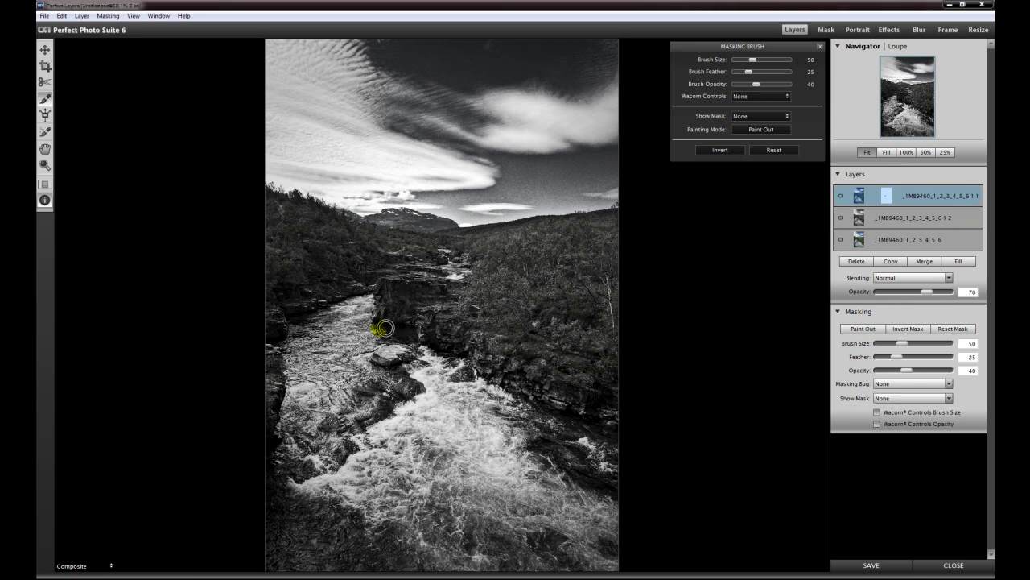
mouse_move(292, 310)
mouse_down()
mouse_move(330, 300)
mouse_move(295, 310)
mouse_move(283, 293)
mouse_move(362, 278)
mouse_move(287, 323)
mouse_up()
click(274, 329)
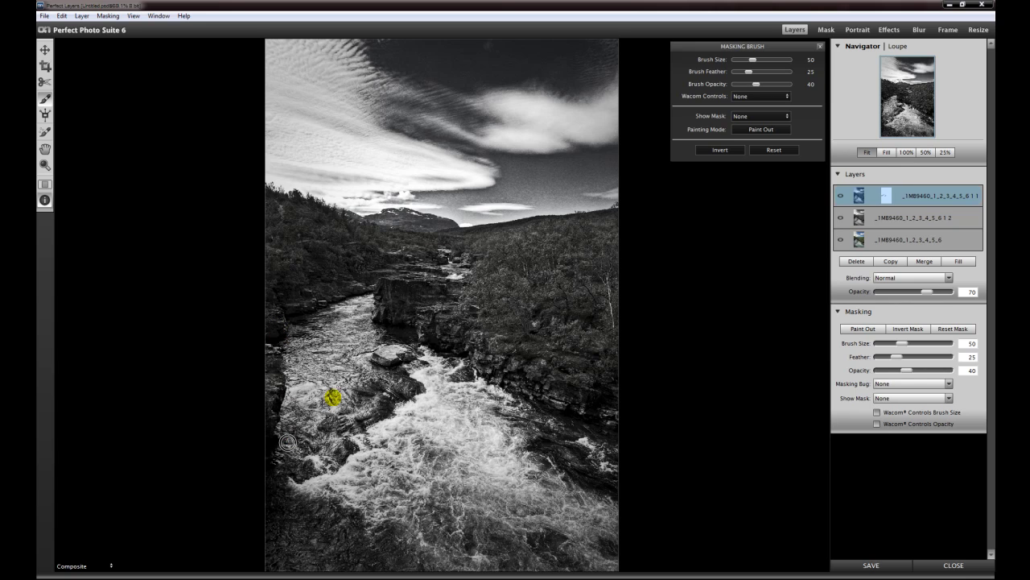
click(384, 321)
click(412, 326)
Step: Inspect the painted mask in the Overlay, White, Dark and Grayscale views, and return the mask display to None
click(760, 116)
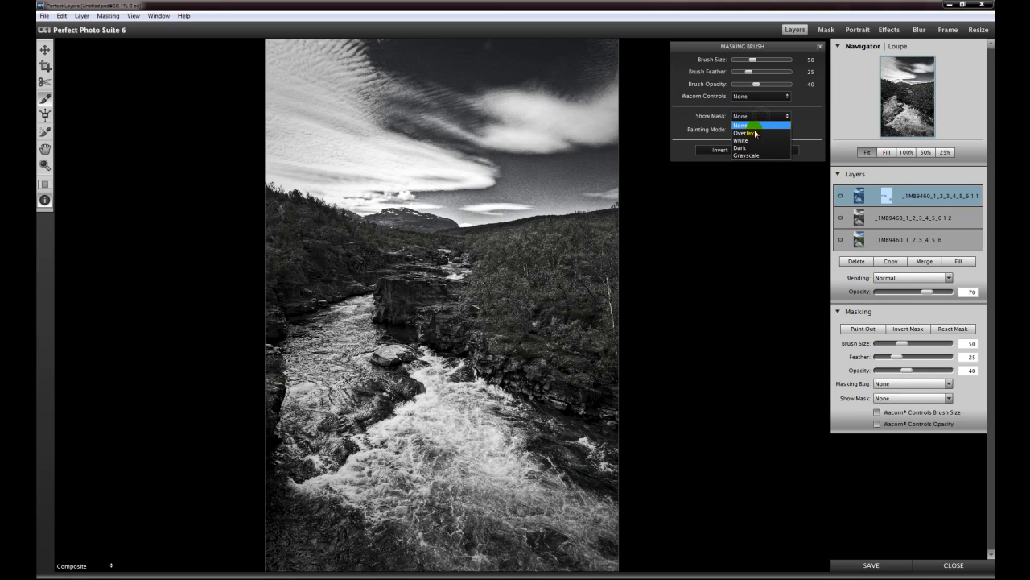
click(751, 133)
click(744, 141)
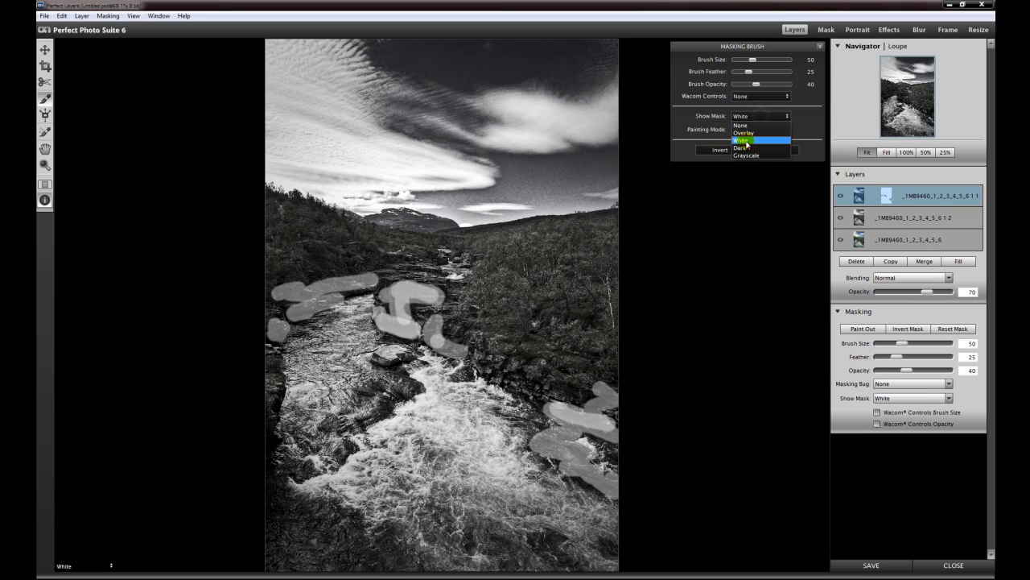
click(747, 148)
click(746, 156)
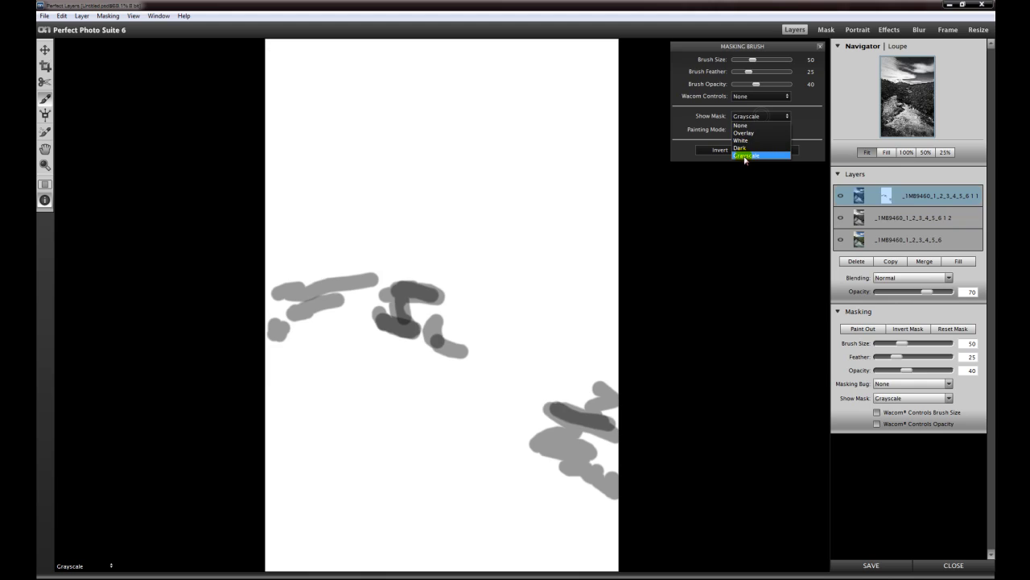
click(744, 134)
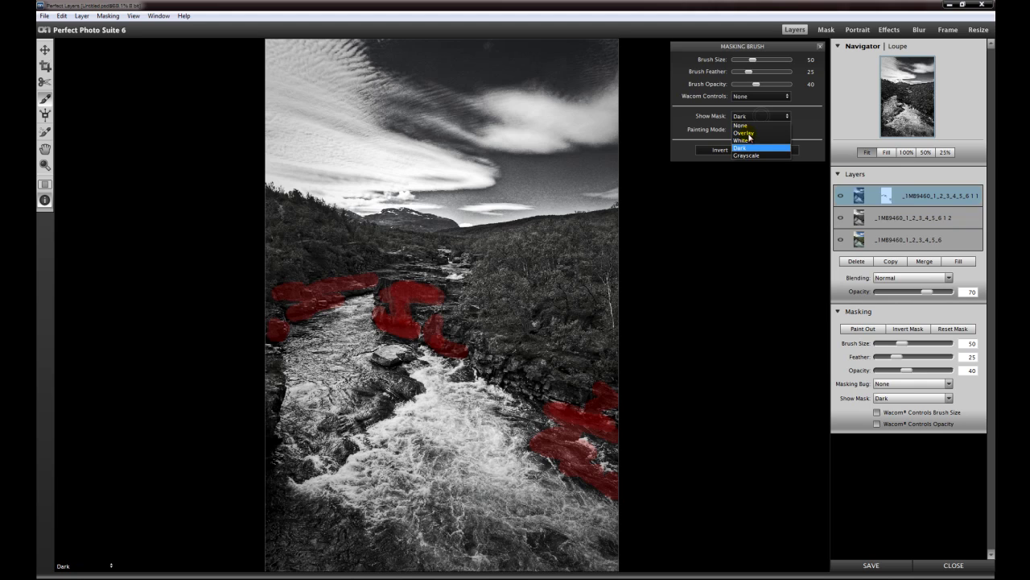
click(747, 141)
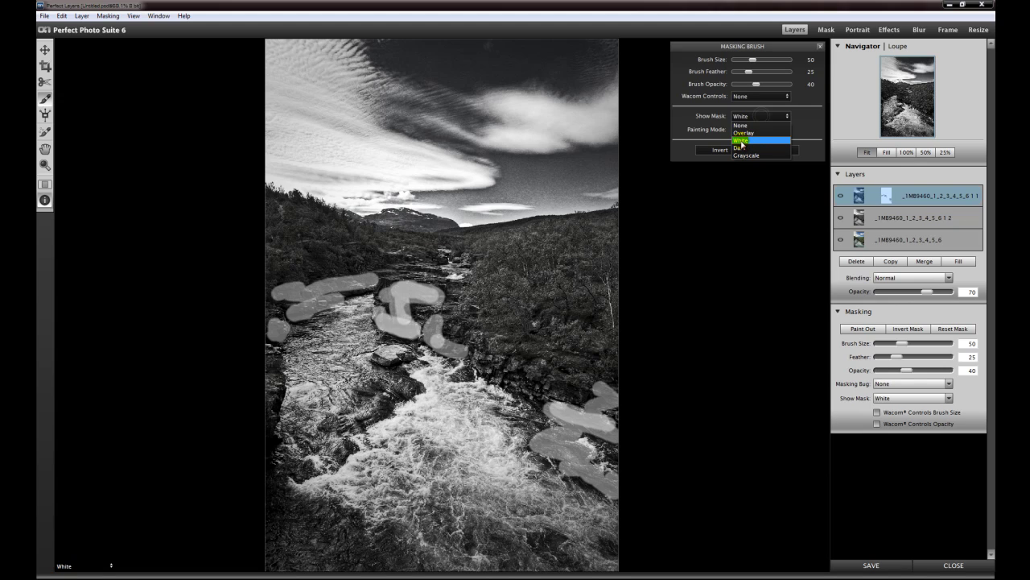
click(745, 126)
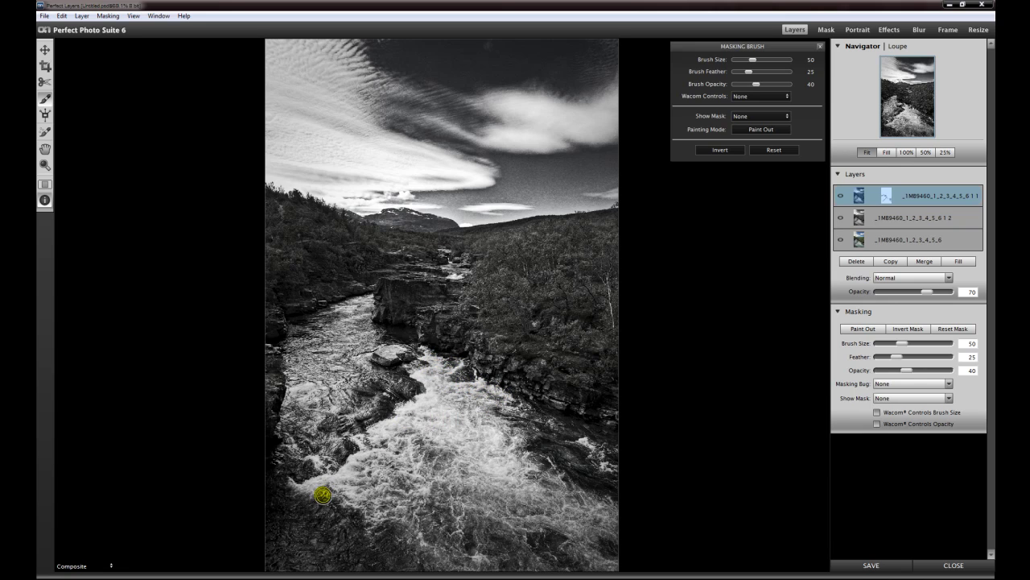
Step: Paint out the top layer over the river water upstream and beside the left bank
click(297, 392)
mouse_move(298, 393)
mouse_down()
mouse_move(333, 406)
mouse_move(324, 382)
mouse_move(355, 362)
mouse_up()
drag(369, 338, 328, 349)
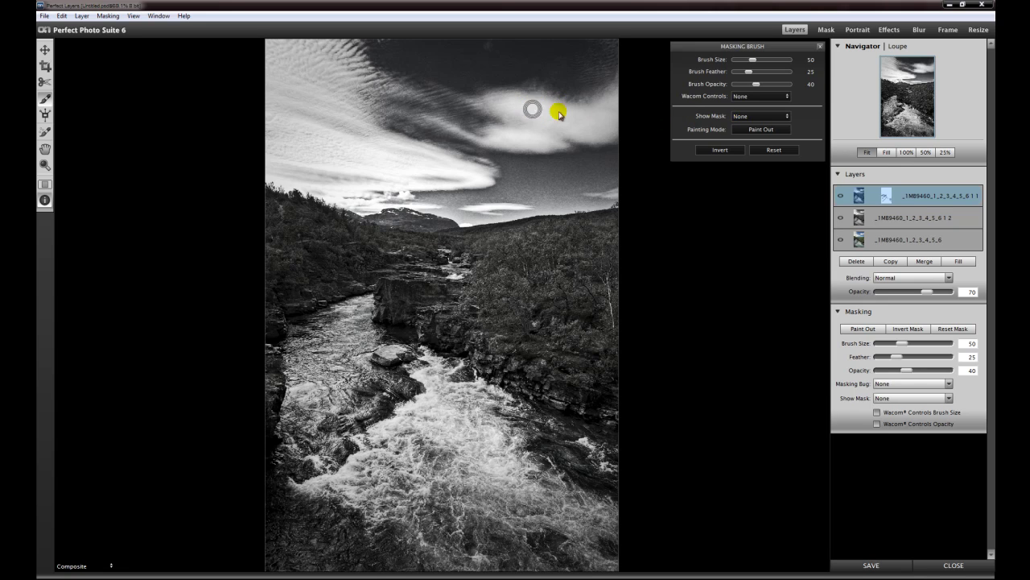
Step: Paint out the top layer over the clouds with a size 100 brush, first at opacity 28 and again at 40
click(754, 61)
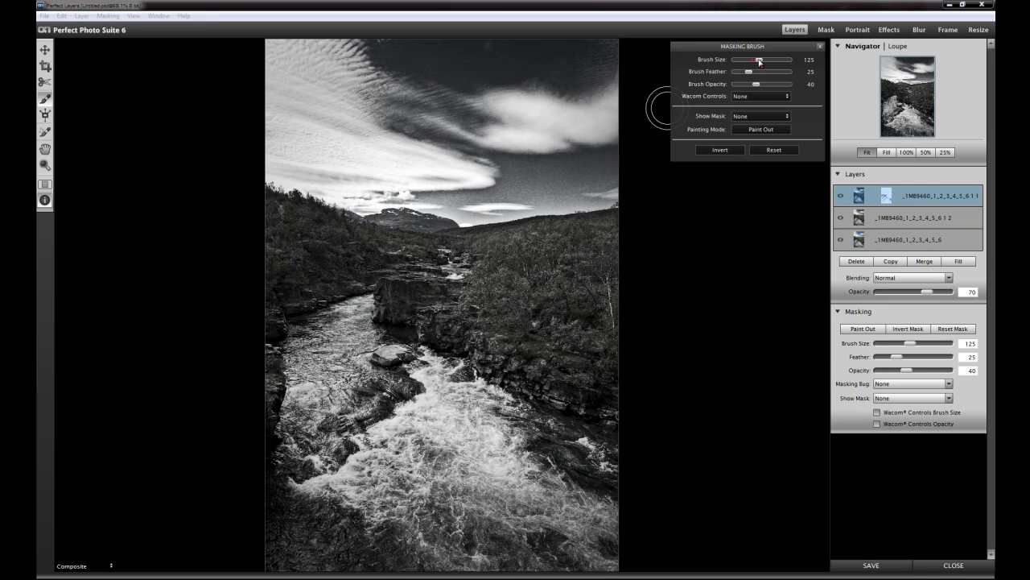
drag(751, 86, 748, 86)
mouse_move(581, 108)
mouse_down()
mouse_move(505, 110)
mouse_move(549, 115)
mouse_move(503, 138)
mouse_move(596, 110)
mouse_move(476, 151)
mouse_move(430, 181)
mouse_move(464, 174)
mouse_move(336, 119)
mouse_move(295, 84)
mouse_move(329, 96)
mouse_move(282, 62)
mouse_move(340, 67)
mouse_move(335, 52)
mouse_move(290, 66)
mouse_move(347, 113)
mouse_move(303, 124)
mouse_move(474, 171)
mouse_move(290, 147)
mouse_move(279, 131)
mouse_move(324, 151)
mouse_move(292, 157)
mouse_move(483, 176)
mouse_move(373, 168)
mouse_move(318, 180)
mouse_move(349, 201)
mouse_move(392, 198)
mouse_move(284, 169)
mouse_move(364, 192)
mouse_move(468, 171)
mouse_move(354, 166)
mouse_move(282, 131)
mouse_move(285, 62)
mouse_move(275, 45)
mouse_move(271, 156)
mouse_move(278, 64)
mouse_move(286, 106)
mouse_move(313, 80)
mouse_move(333, 142)
mouse_move(338, 63)
mouse_move(364, 121)
mouse_move(289, 151)
mouse_move(458, 176)
mouse_move(273, 175)
mouse_move(384, 202)
mouse_move(408, 199)
mouse_move(411, 177)
mouse_move(443, 166)
mouse_move(533, 176)
mouse_move(502, 129)
mouse_move(449, 245)
mouse_move(480, 248)
mouse_move(382, 294)
mouse_move(436, 419)
mouse_move(412, 352)
mouse_move(471, 217)
mouse_move(333, 201)
mouse_move(460, 218)
mouse_move(596, 207)
mouse_move(395, 202)
mouse_move(483, 157)
mouse_move(278, 159)
mouse_up()
click(547, 115)
mouse_move(471, 173)
mouse_down()
mouse_move(308, 138)
mouse_move(297, 119)
mouse_move(364, 131)
mouse_move(307, 99)
mouse_move(300, 68)
mouse_move(322, 65)
mouse_move(281, 43)
mouse_move(352, 62)
mouse_move(288, 56)
mouse_move(282, 91)
mouse_move(331, 115)
mouse_move(293, 129)
mouse_move(282, 171)
mouse_move(311, 182)
mouse_move(365, 195)
mouse_move(408, 173)
mouse_move(481, 174)
mouse_move(508, 118)
mouse_move(531, 121)
mouse_up()
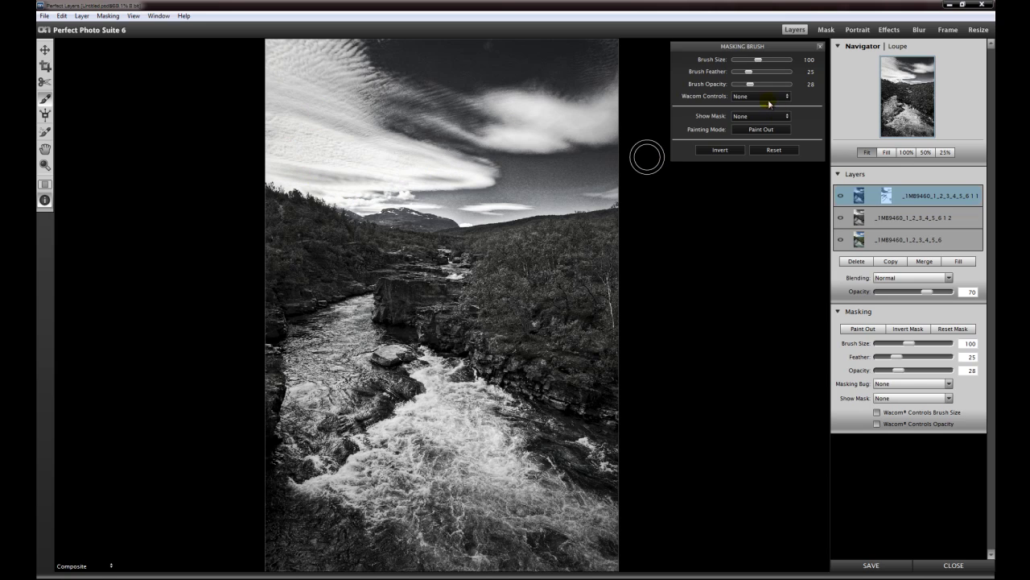
drag(751, 84, 757, 85)
mouse_move(343, 57)
mouse_down()
mouse_move(270, 52)
mouse_move(353, 54)
mouse_move(283, 69)
mouse_move(368, 82)
mouse_move(294, 107)
mouse_move(313, 100)
mouse_move(299, 116)
mouse_move(350, 129)
mouse_move(282, 144)
mouse_move(324, 167)
mouse_move(286, 178)
mouse_move(408, 199)
mouse_move(362, 199)
mouse_move(435, 167)
mouse_move(461, 168)
mouse_move(392, 147)
mouse_move(472, 170)
mouse_move(352, 194)
mouse_move(412, 221)
mouse_move(487, 217)
mouse_move(612, 185)
mouse_move(606, 201)
mouse_move(529, 216)
mouse_move(464, 204)
mouse_move(438, 212)
mouse_move(531, 205)
mouse_up()
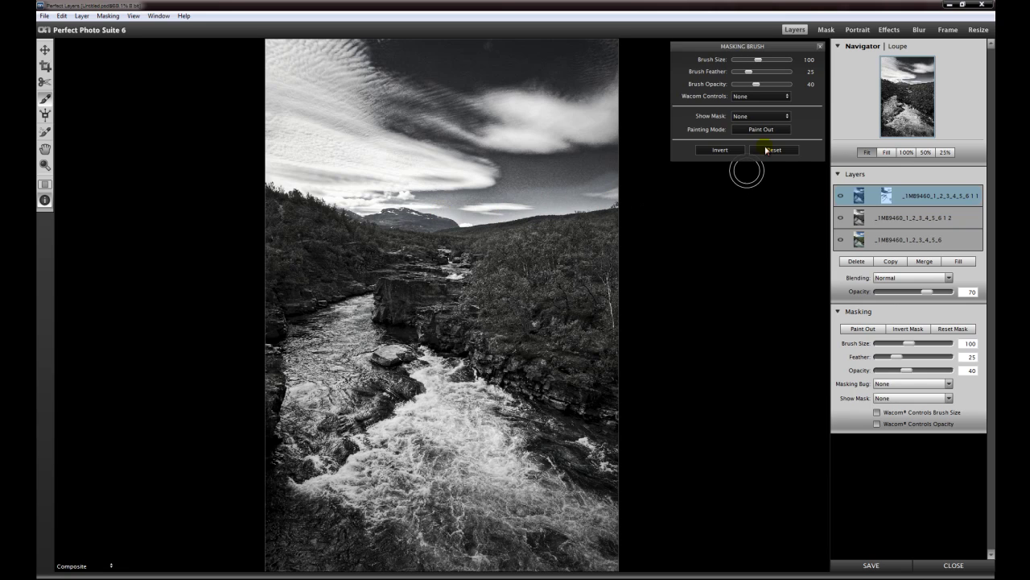
Step: Switch the brush to Paint In and restore the top layer along the ridge and distant mountain, using size 20 and opacity 55 for the mountain
click(755, 130)
mouse_move(593, 189)
mouse_down()
mouse_move(378, 215)
mouse_move(602, 201)
mouse_move(617, 188)
mouse_move(542, 209)
mouse_move(556, 199)
mouse_move(404, 199)
mouse_move(399, 229)
mouse_move(384, 228)
mouse_move(496, 203)
mouse_up()
drag(759, 64, 748, 62)
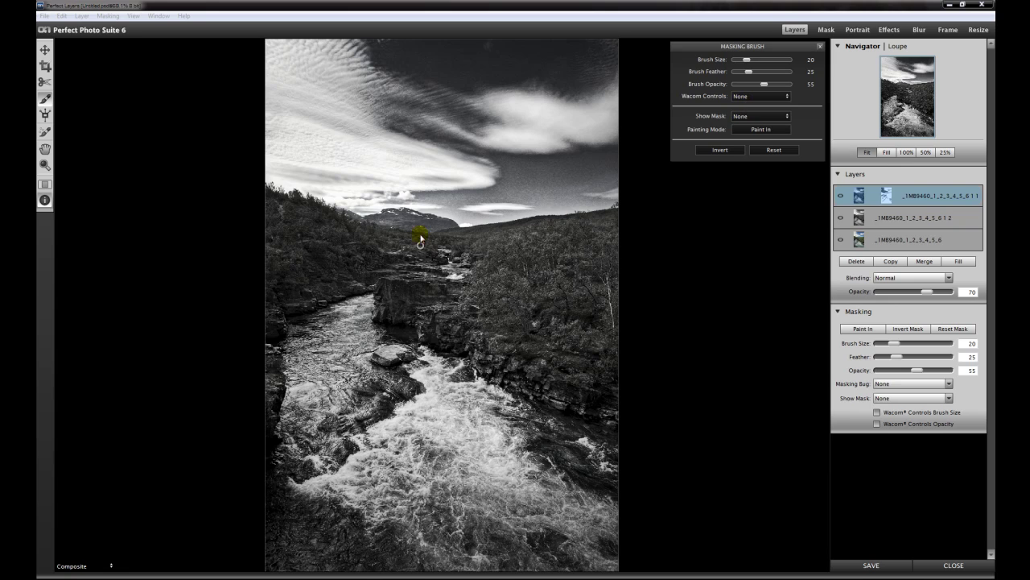
drag(377, 213, 374, 219)
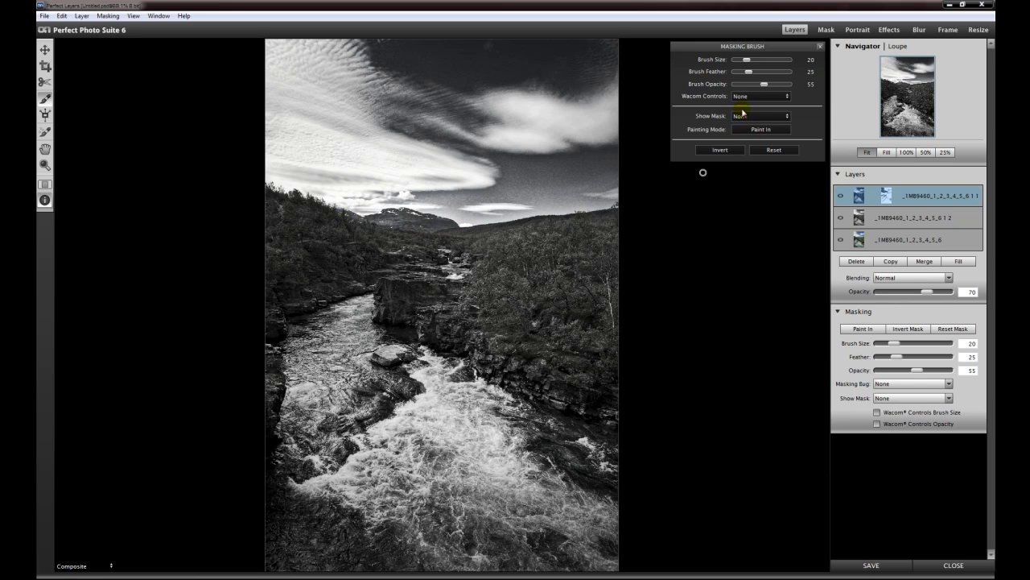
Step: Paint the top layer back in along the horizon and over the white water with a size 70 brush, reducing opacity to 26
drag(749, 62, 760, 63)
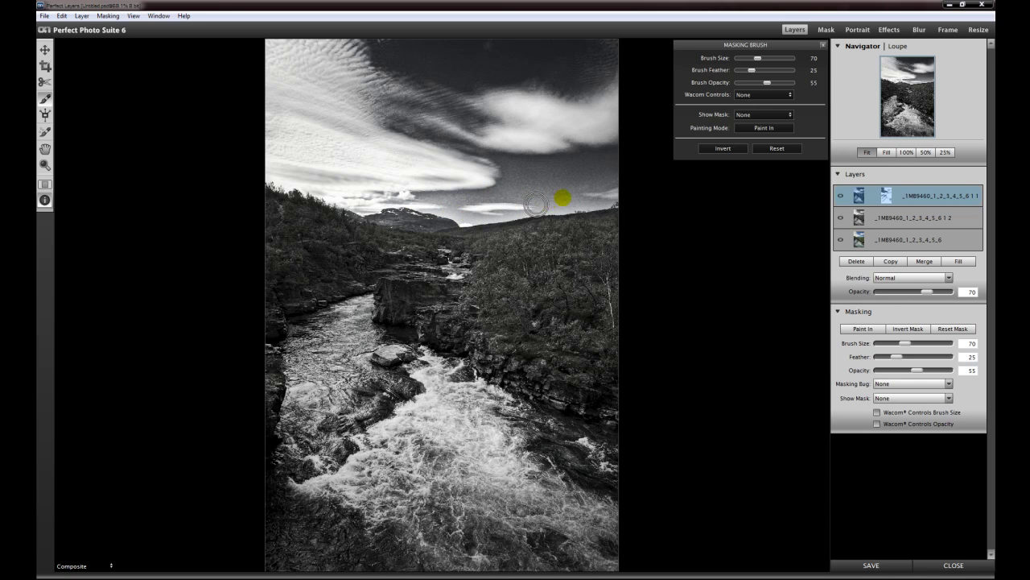
mouse_move(597, 195)
mouse_down()
mouse_move(510, 209)
mouse_move(410, 202)
mouse_move(419, 201)
mouse_up()
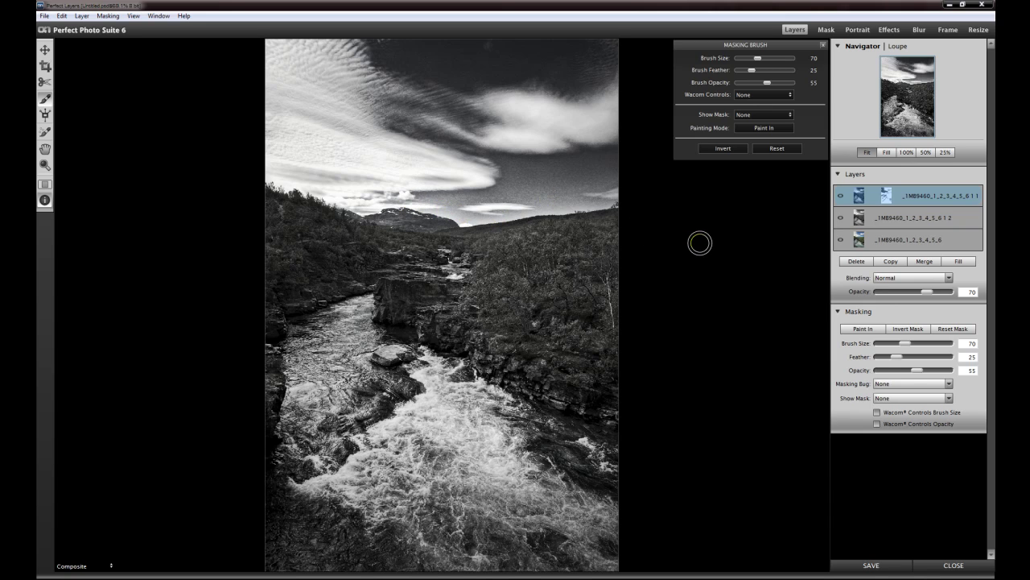
mouse_move(418, 455)
mouse_down()
mouse_move(384, 482)
mouse_move(322, 475)
mouse_up()
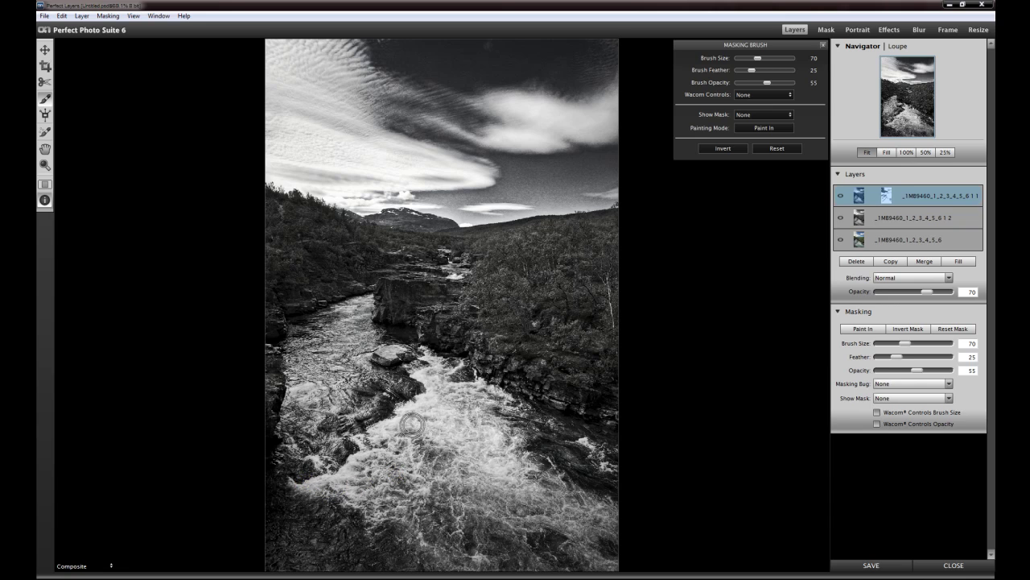
drag(767, 85, 754, 84)
mouse_move(350, 493)
mouse_down()
mouse_move(301, 485)
mouse_move(332, 475)
mouse_move(417, 394)
mouse_move(421, 369)
mouse_move(418, 403)
mouse_move(309, 487)
mouse_move(350, 468)
mouse_move(424, 352)
mouse_move(414, 408)
mouse_move(313, 486)
mouse_move(376, 448)
mouse_up()
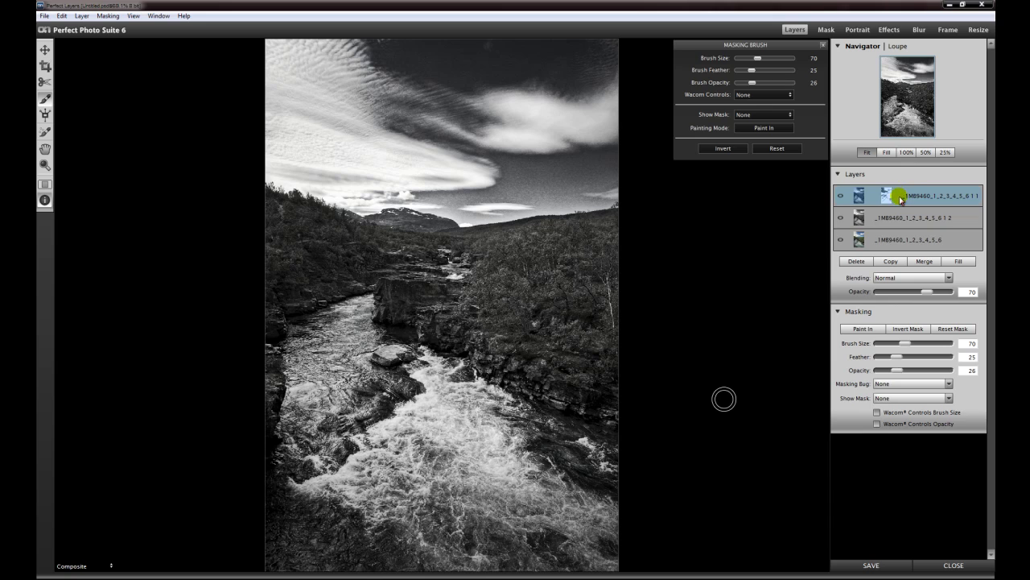
Step: Examine the finished mask on the top layer in the available mask views, from Overlay to Grayscale, and turn the mask display off
click(746, 116)
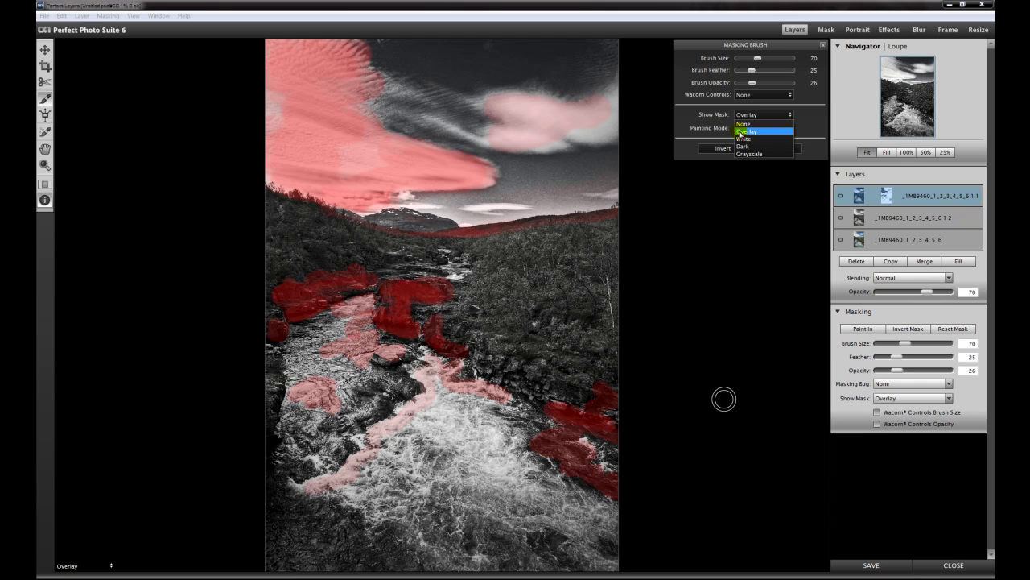
key(Down)
key(Down)
key(Down)
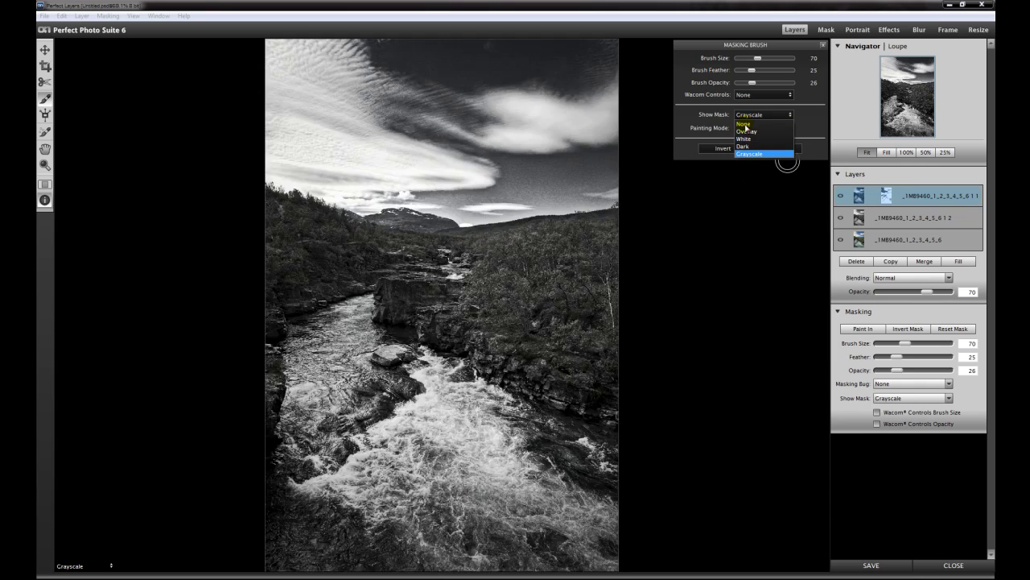
click(745, 125)
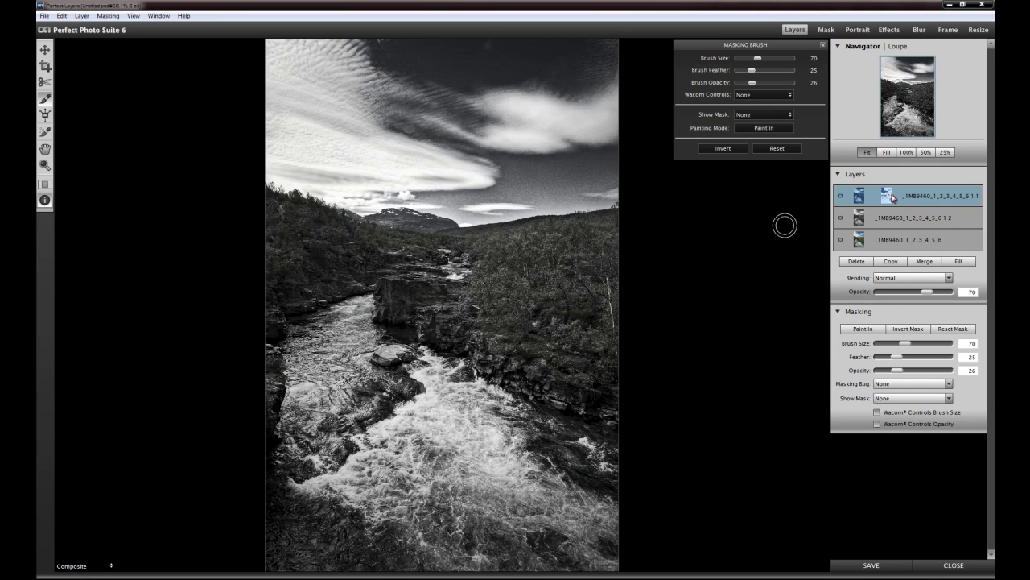
Step: Compare the photo with and without the middle Yellow Filter layer by toggling its visibility, leaving the layer selected and visible
click(840, 218)
click(841, 218)
click(840, 219)
click(840, 219)
click(840, 218)
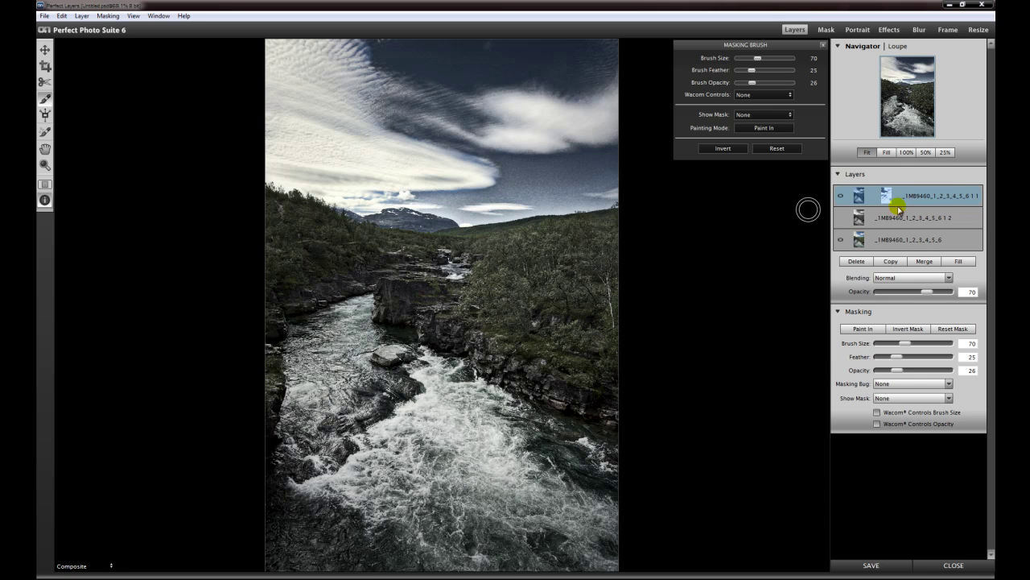
click(847, 221)
click(841, 218)
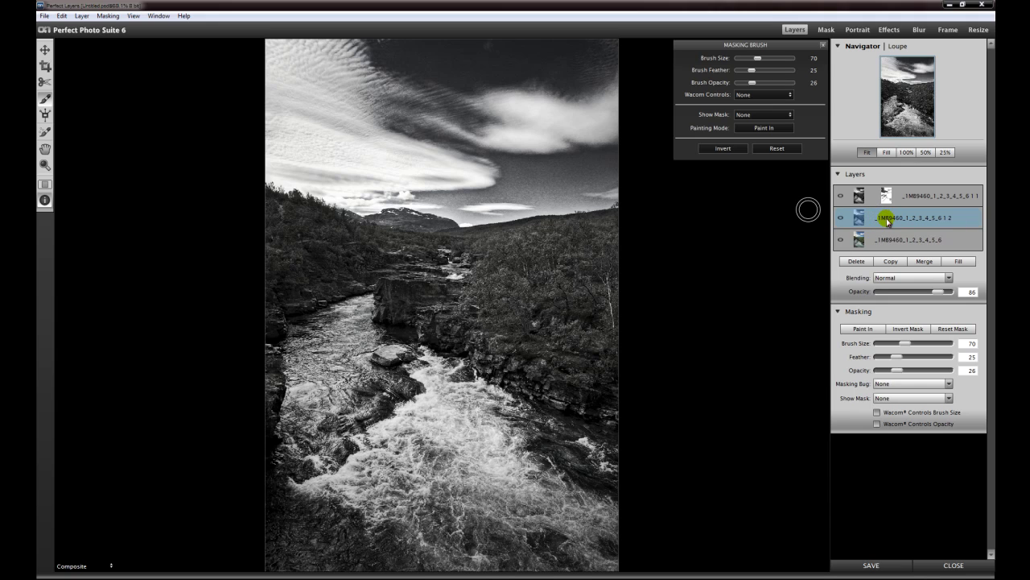
click(841, 218)
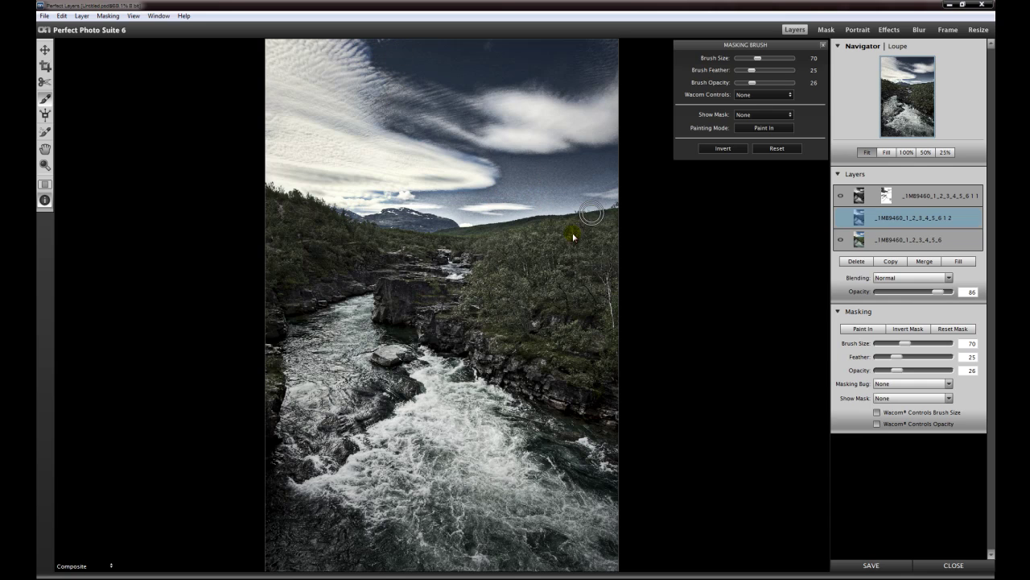
click(842, 218)
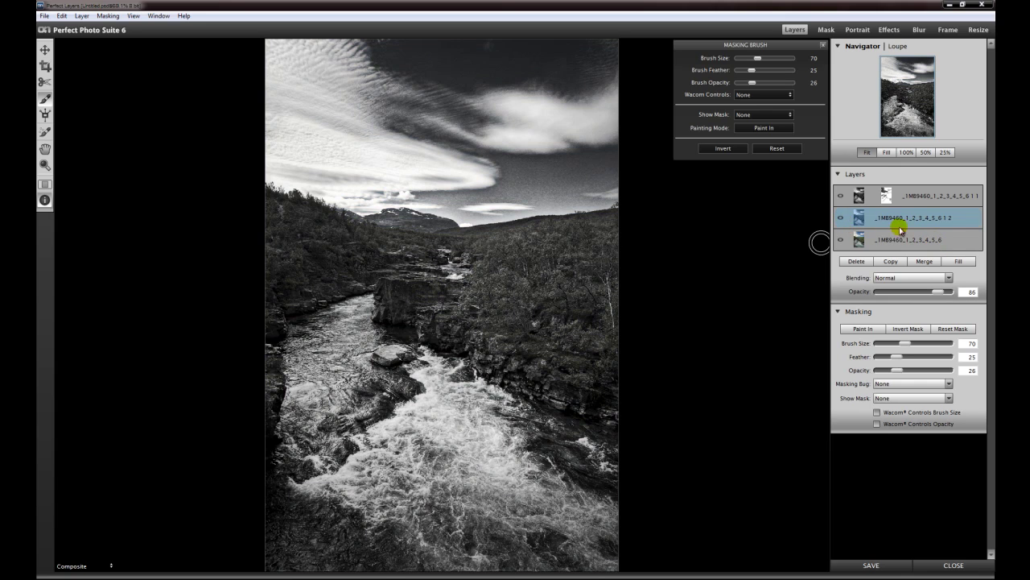
Step: Compare the photo with and without the masked top layer, leaving it visible and the middle layer selected
click(840, 196)
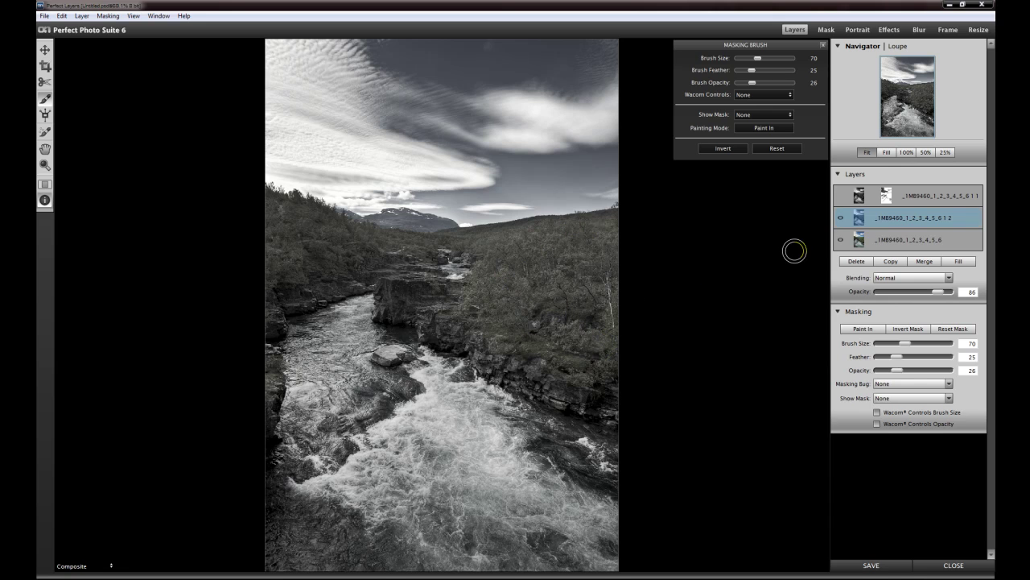
click(841, 196)
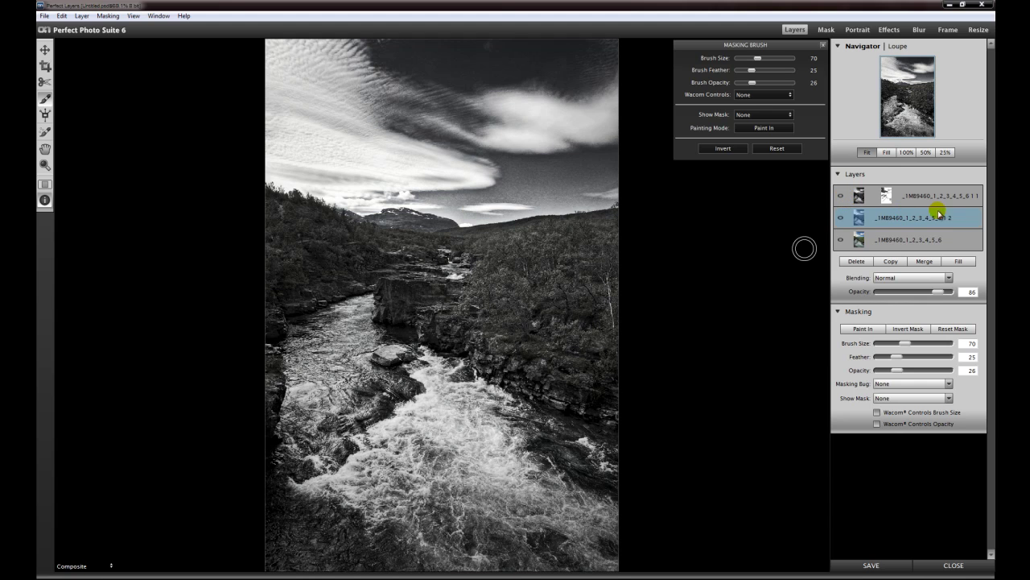
click(893, 218)
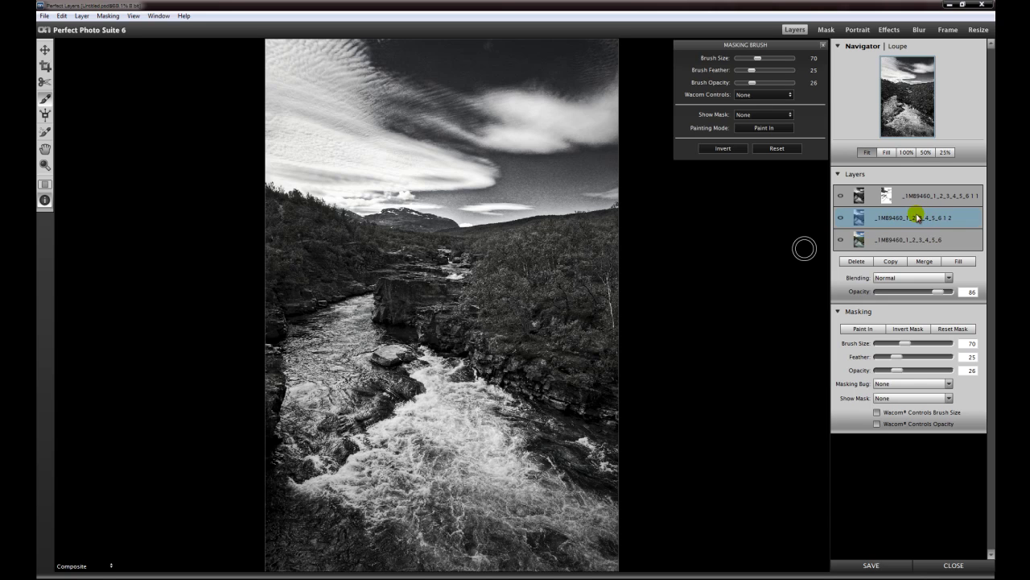